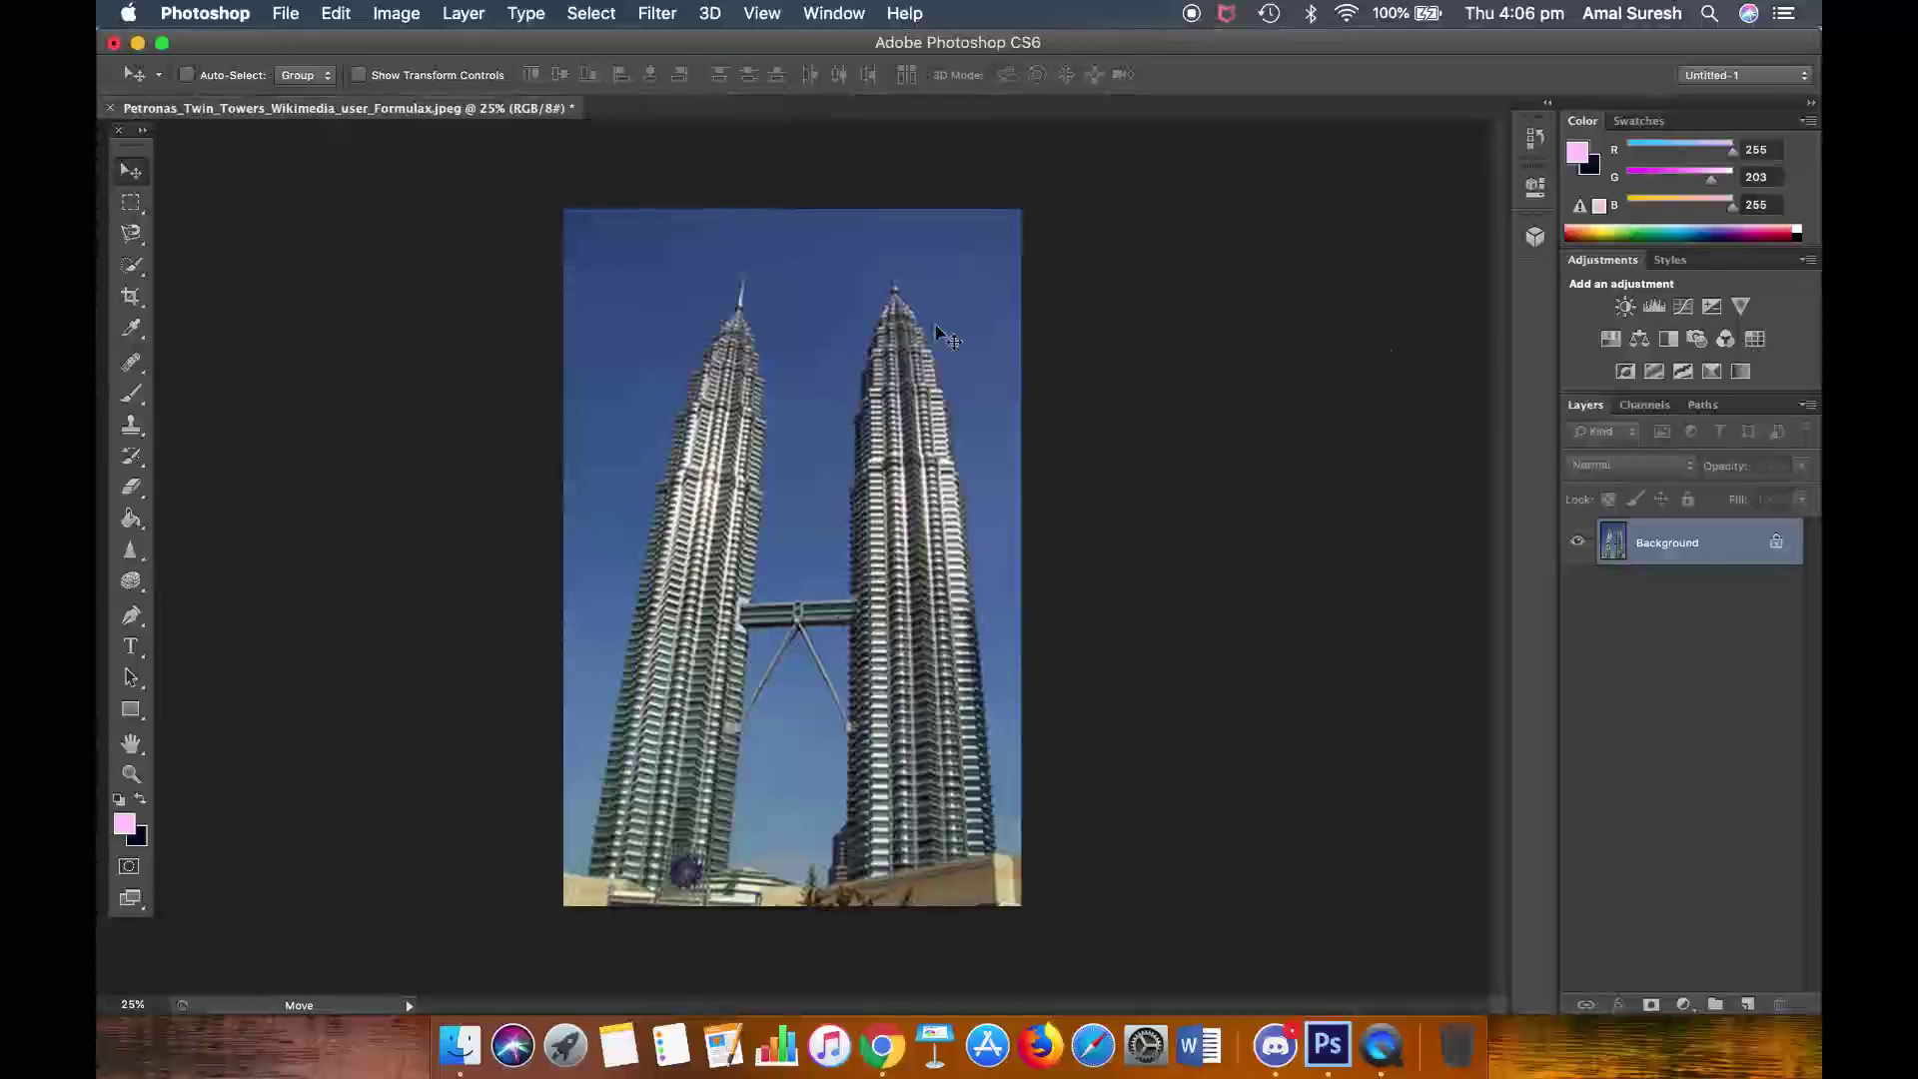
- Add a Color Balance adjustment layer, try shifting the midtones fully toward magenta, and return the Magenta–Green value to 0
click(1640, 339)
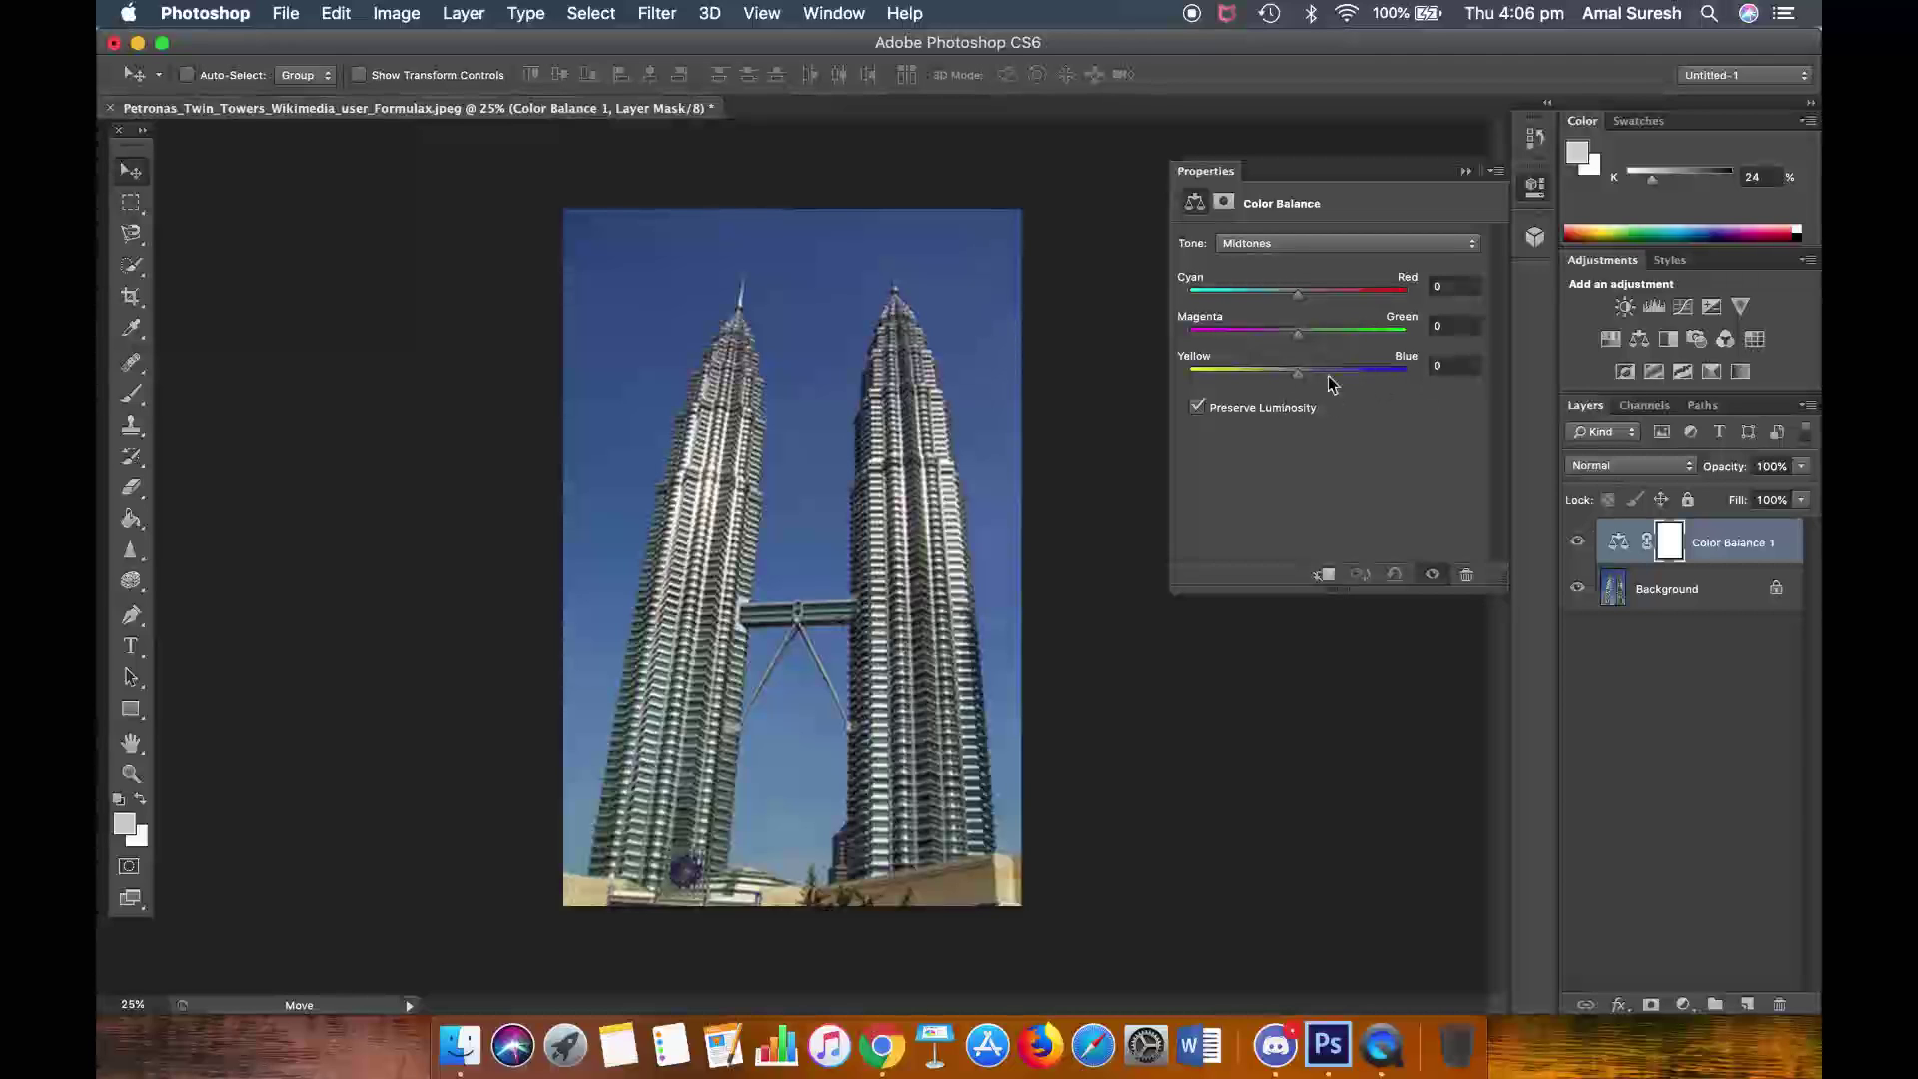
drag(1300, 341, 1202, 346)
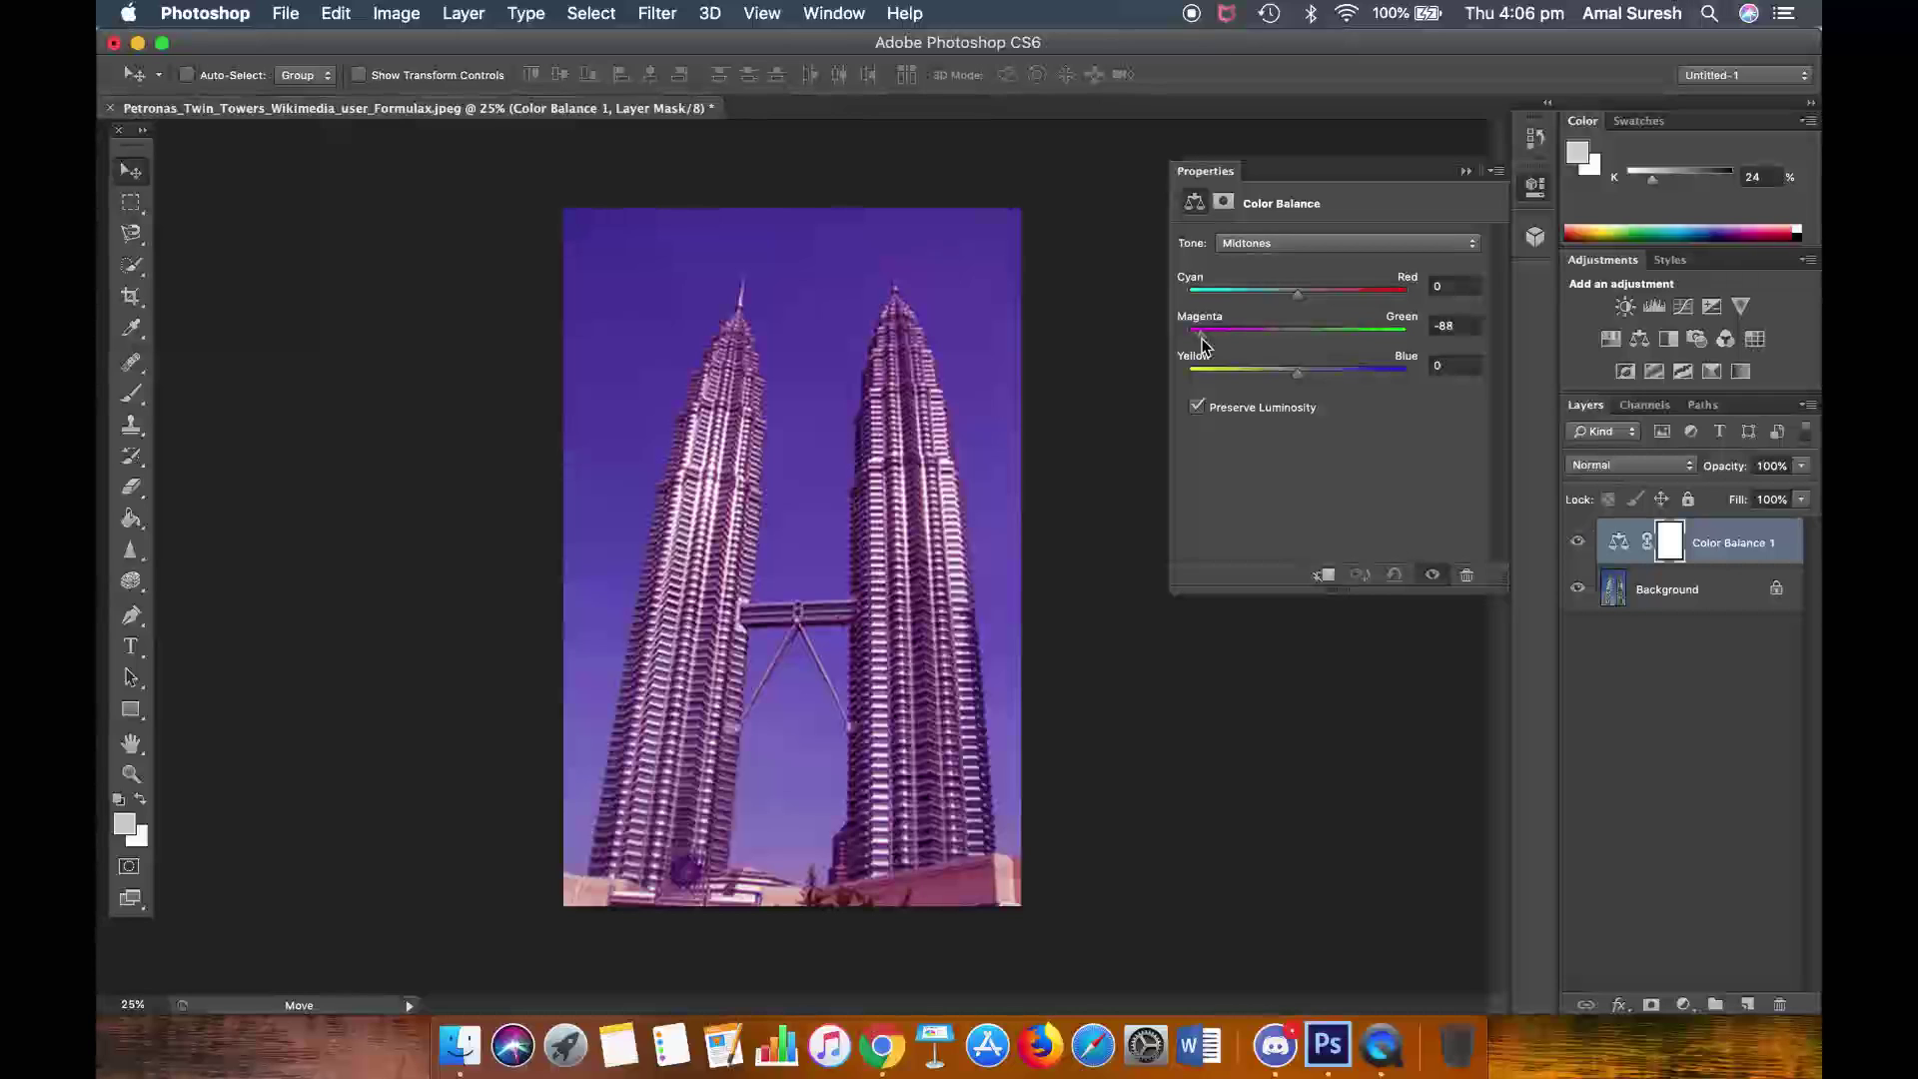
drag(1210, 347, 1136, 341)
click(1299, 350)
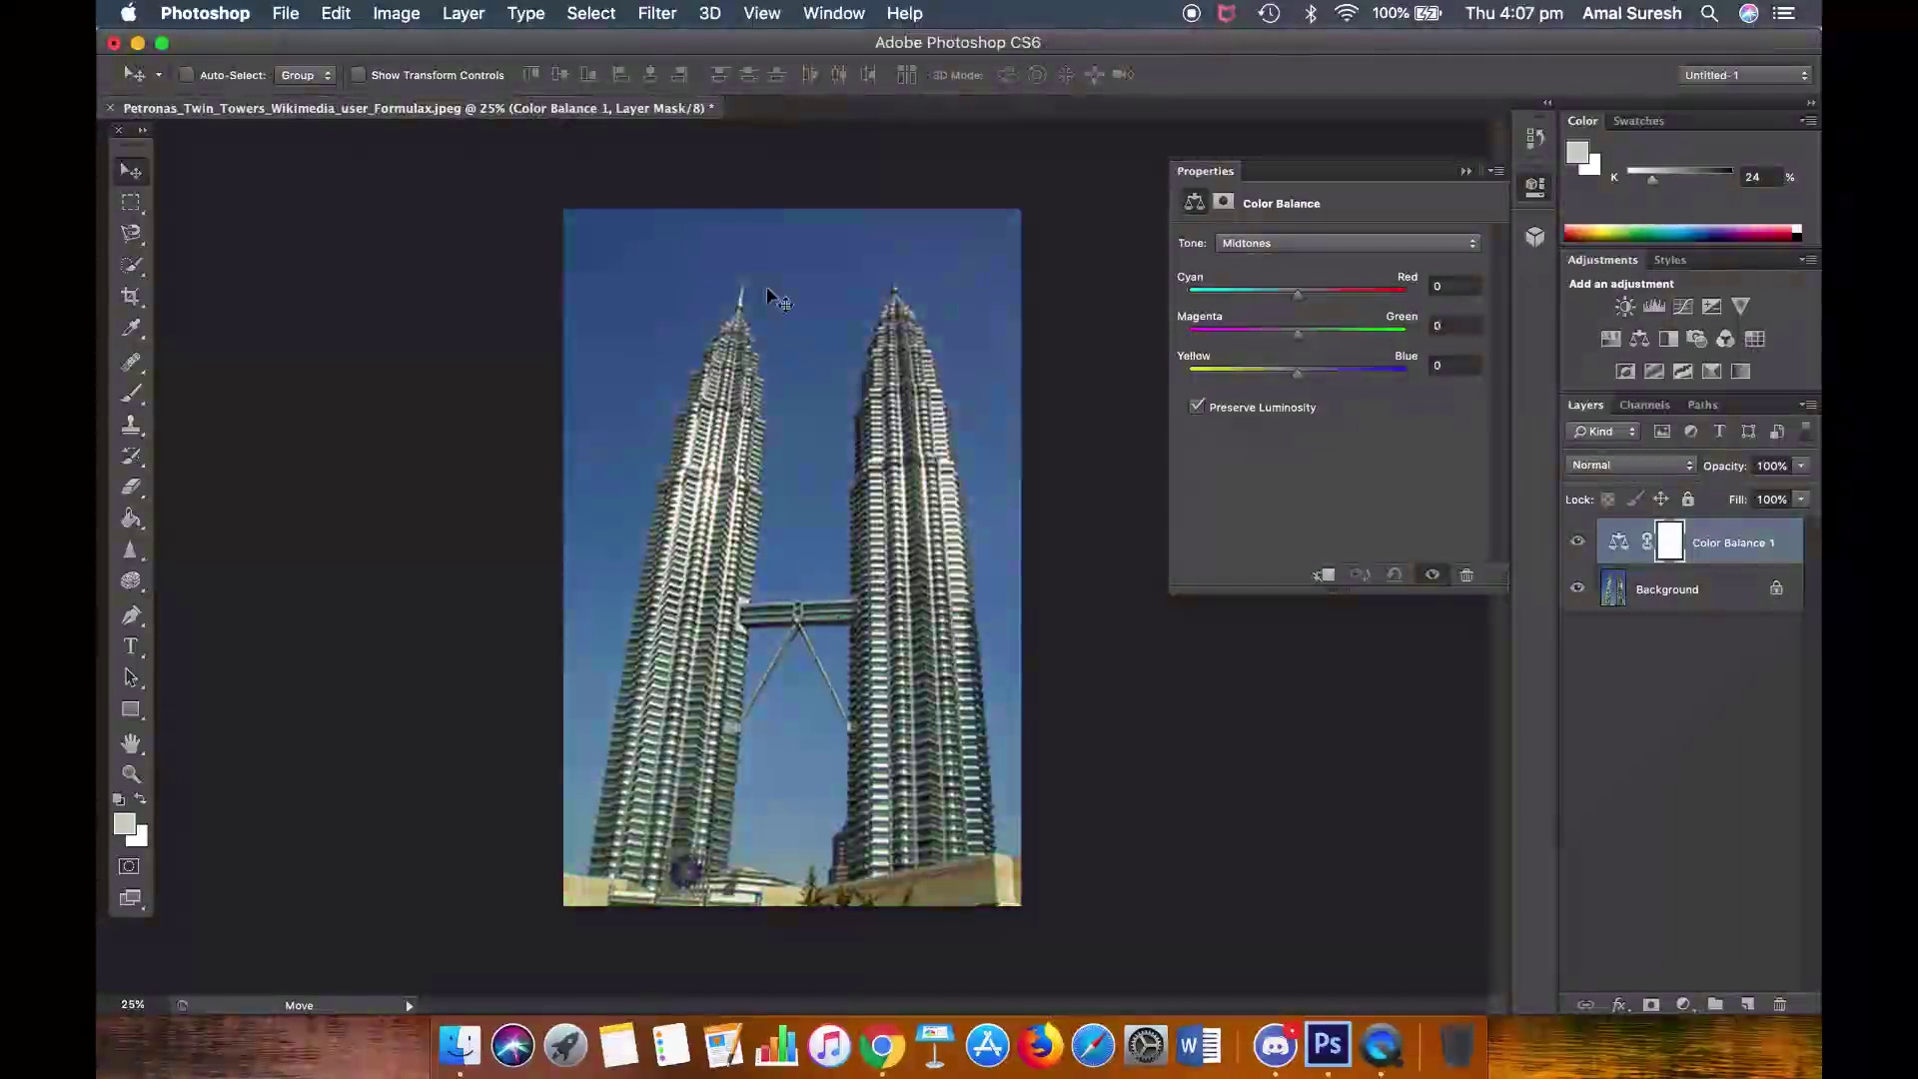
- Set the foreground colour to pure black (000000) and return to the Move tool
key(i)
click(123, 823)
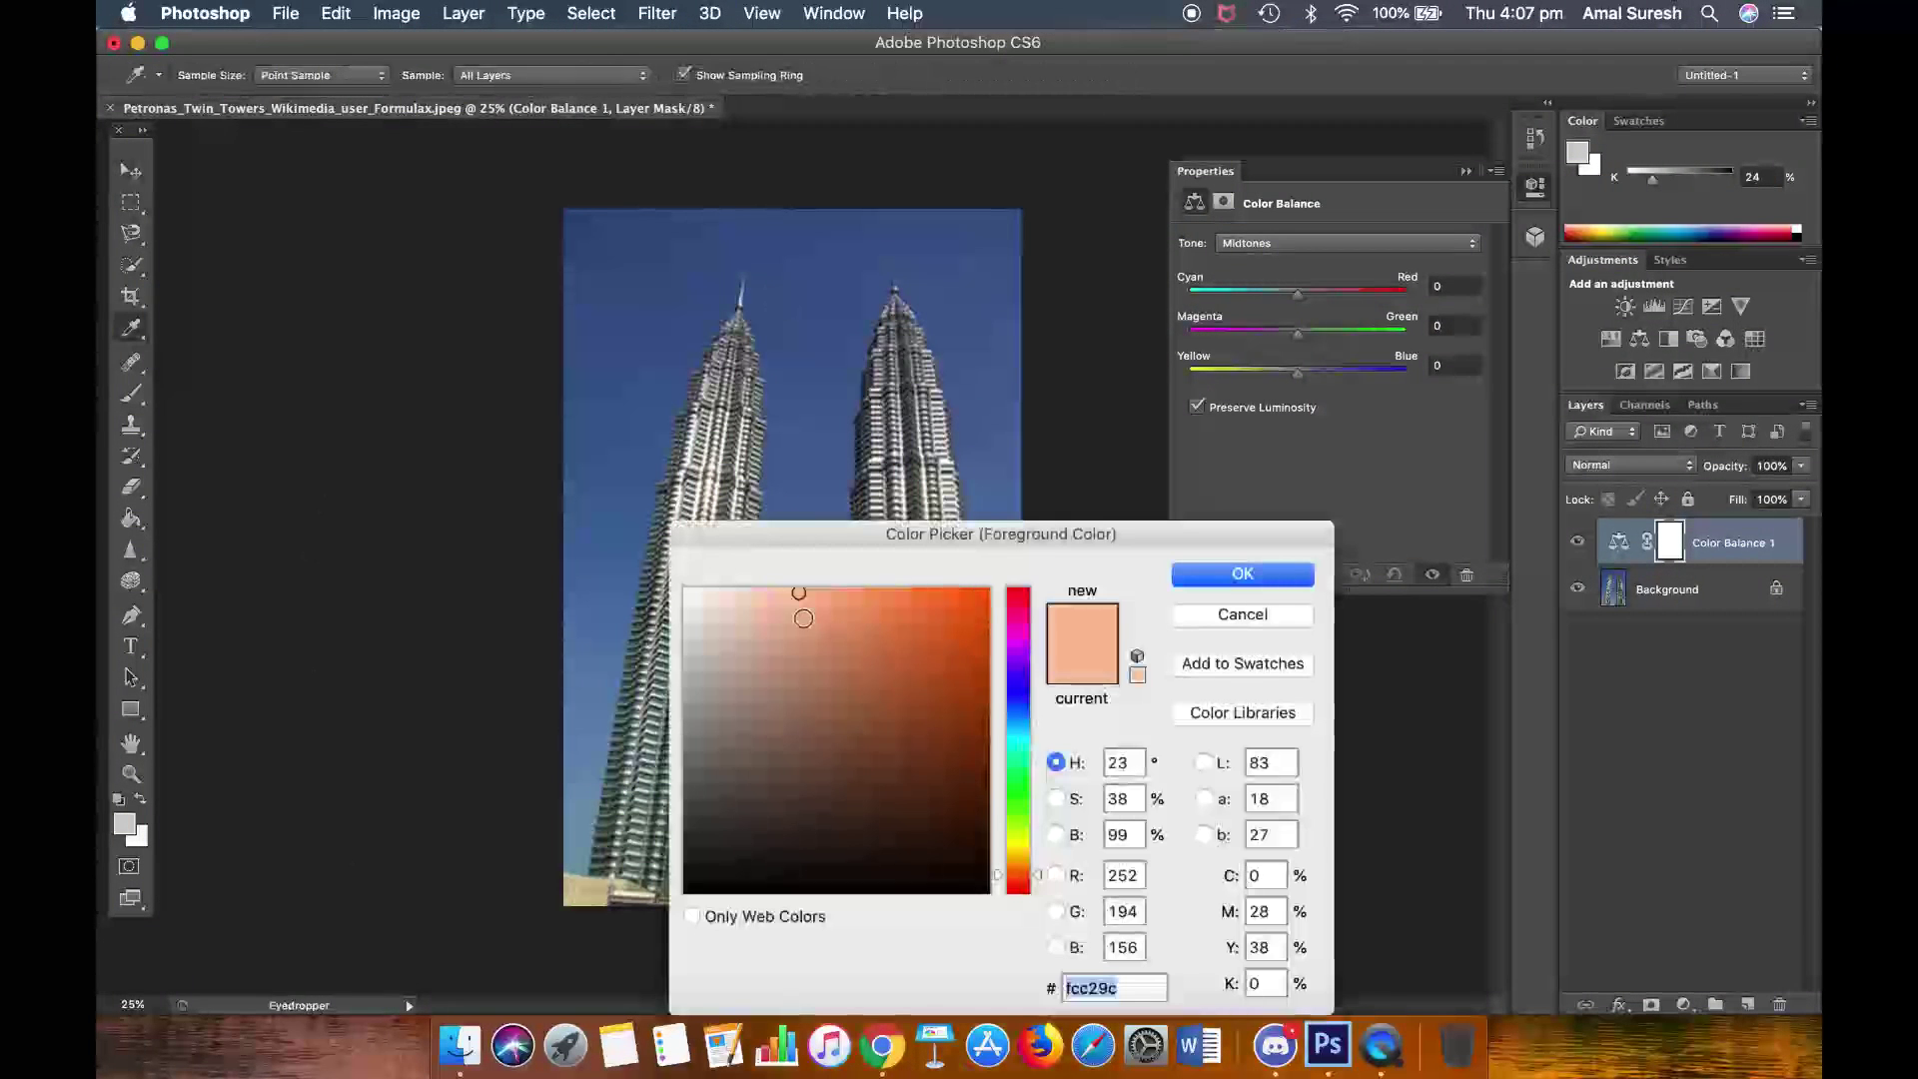
mouse_move(800, 599)
mouse_down()
mouse_move(944, 775)
mouse_move(999, 899)
mouse_move(1032, 918)
mouse_up()
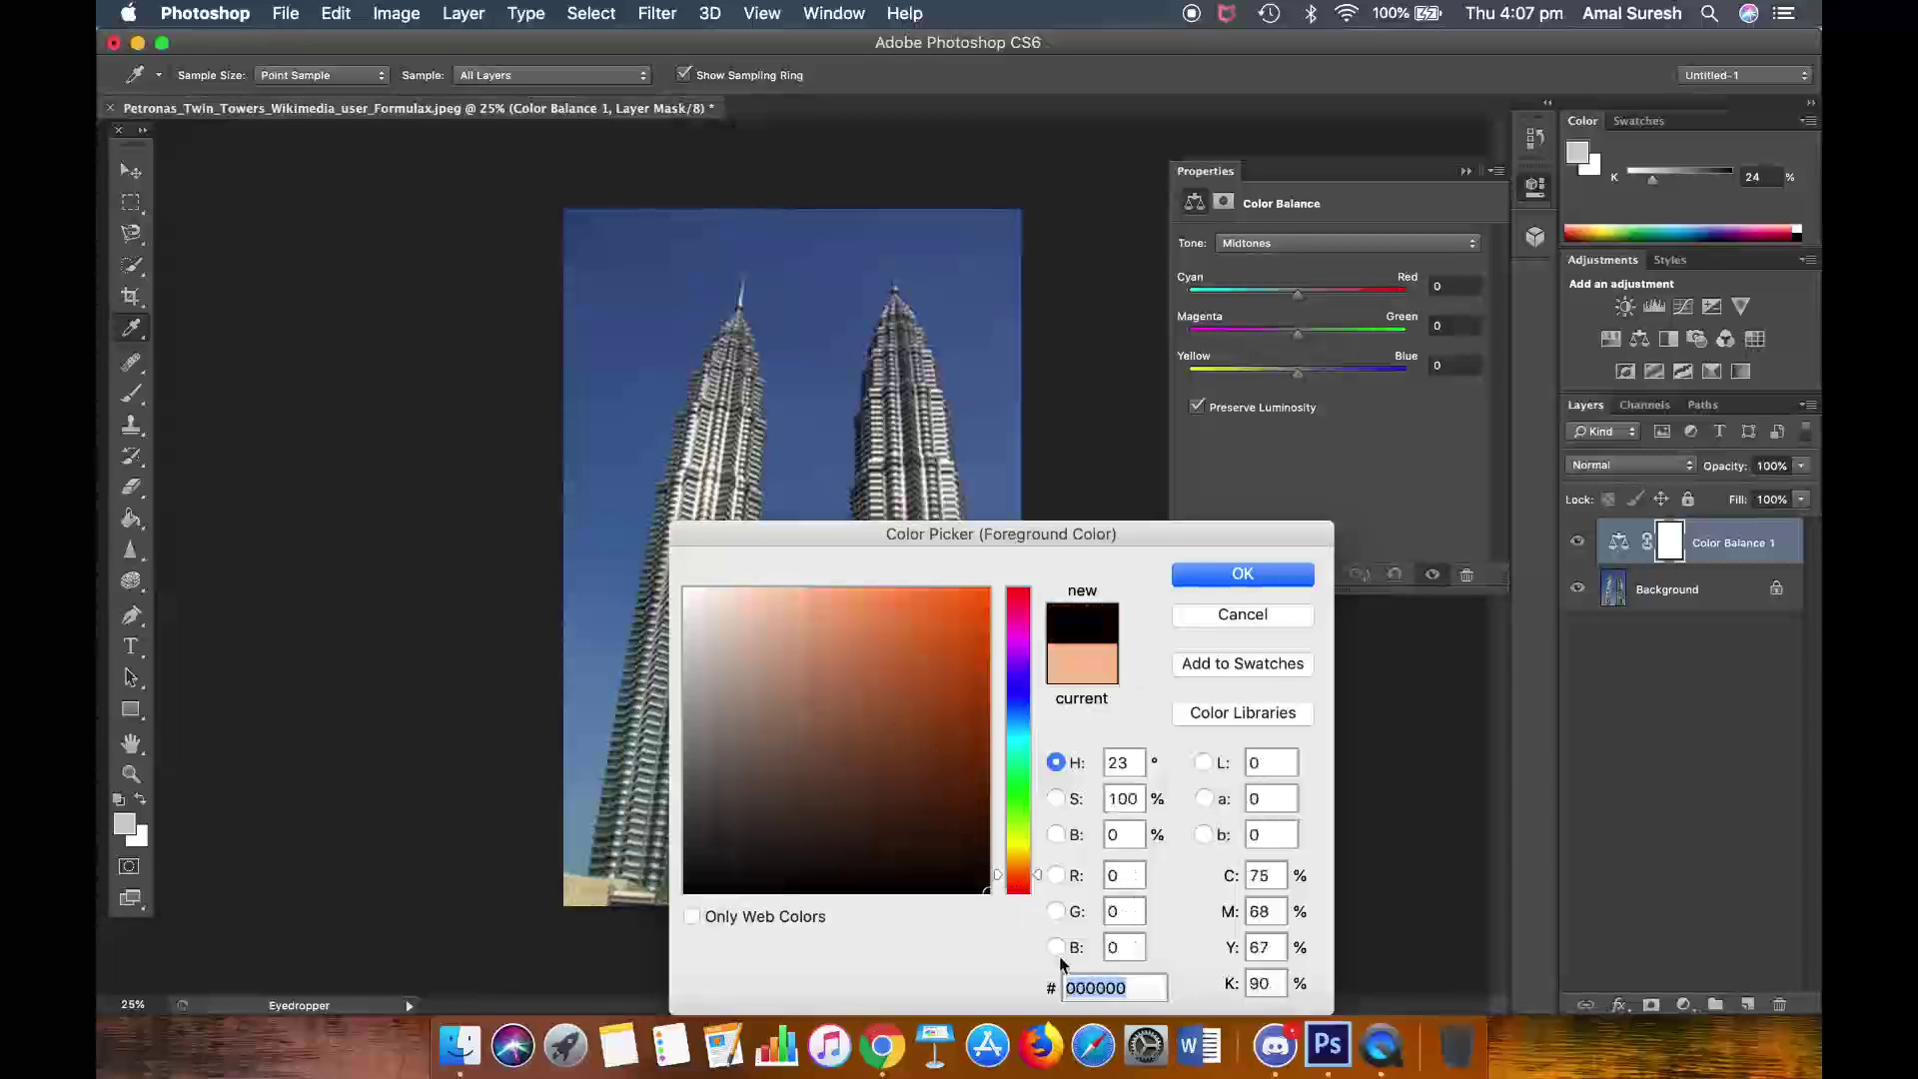
click(1057, 949)
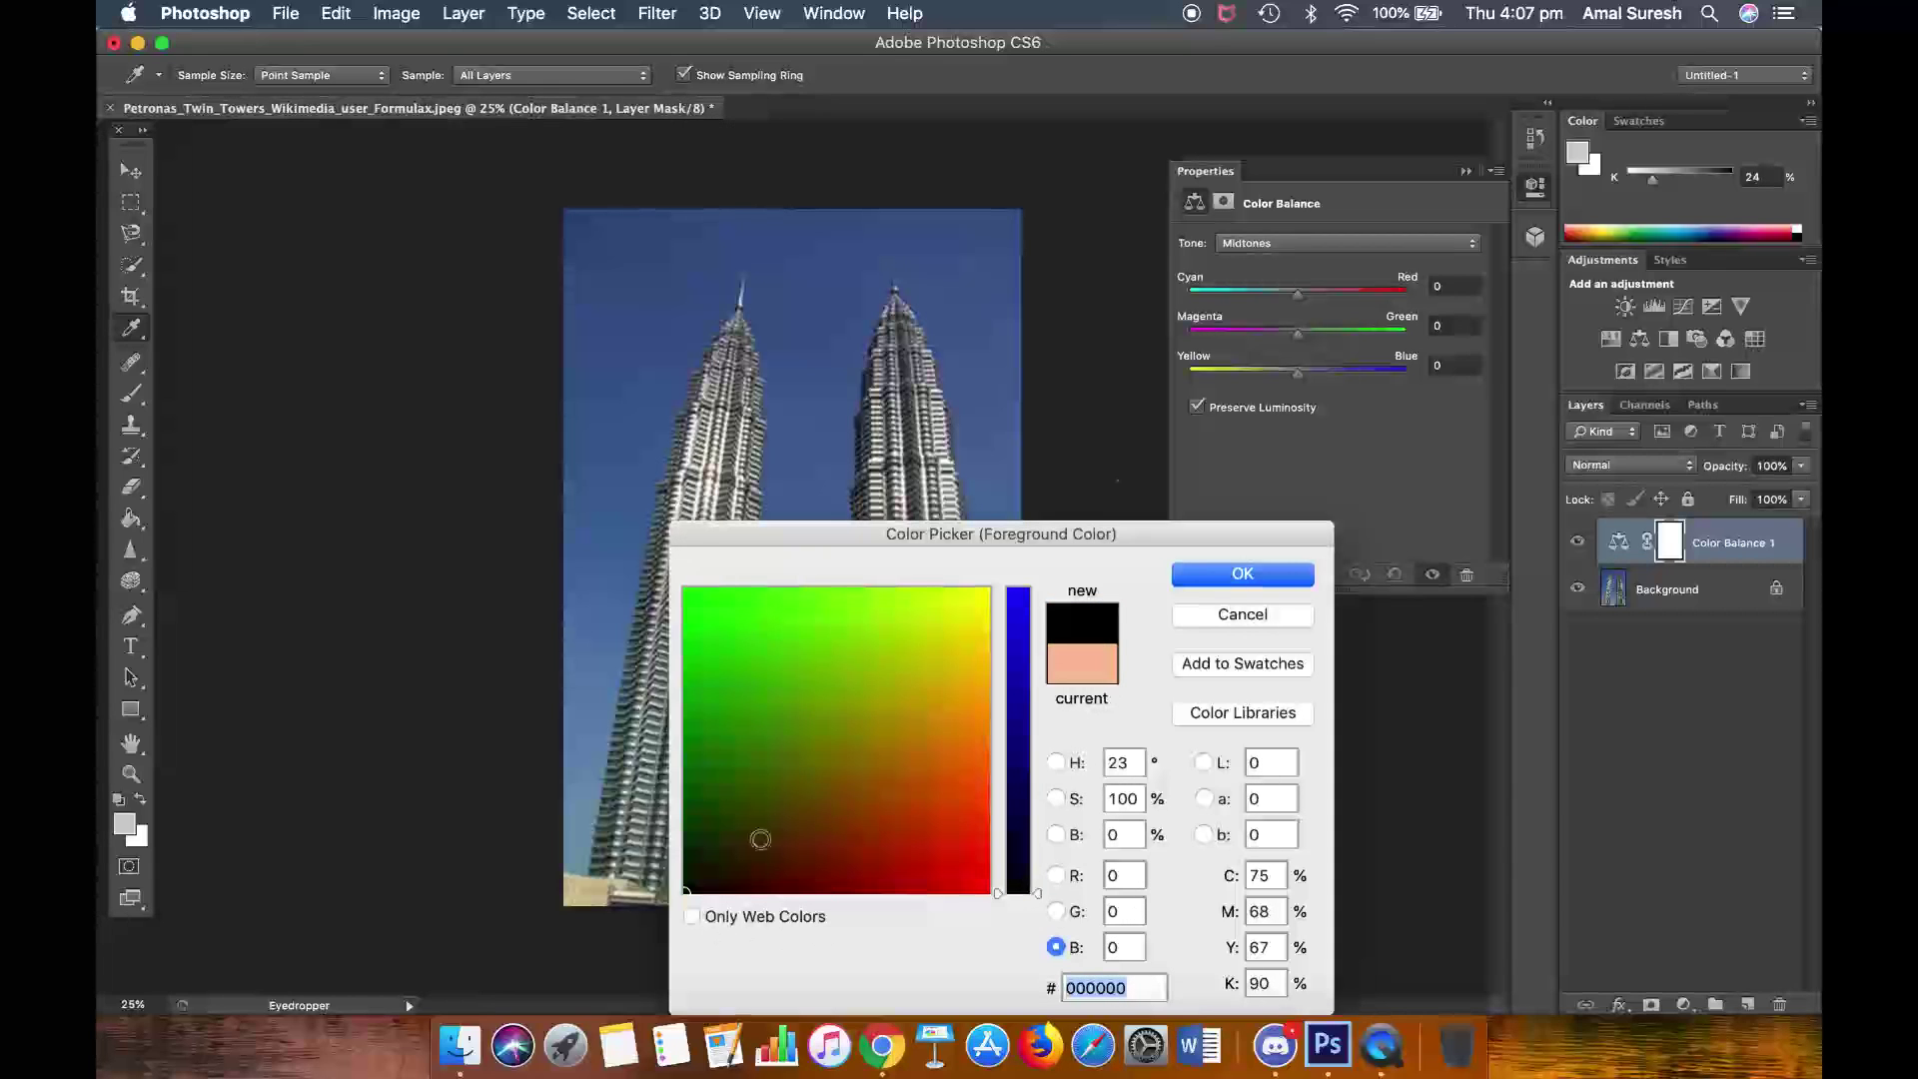
click(1241, 572)
key(v)
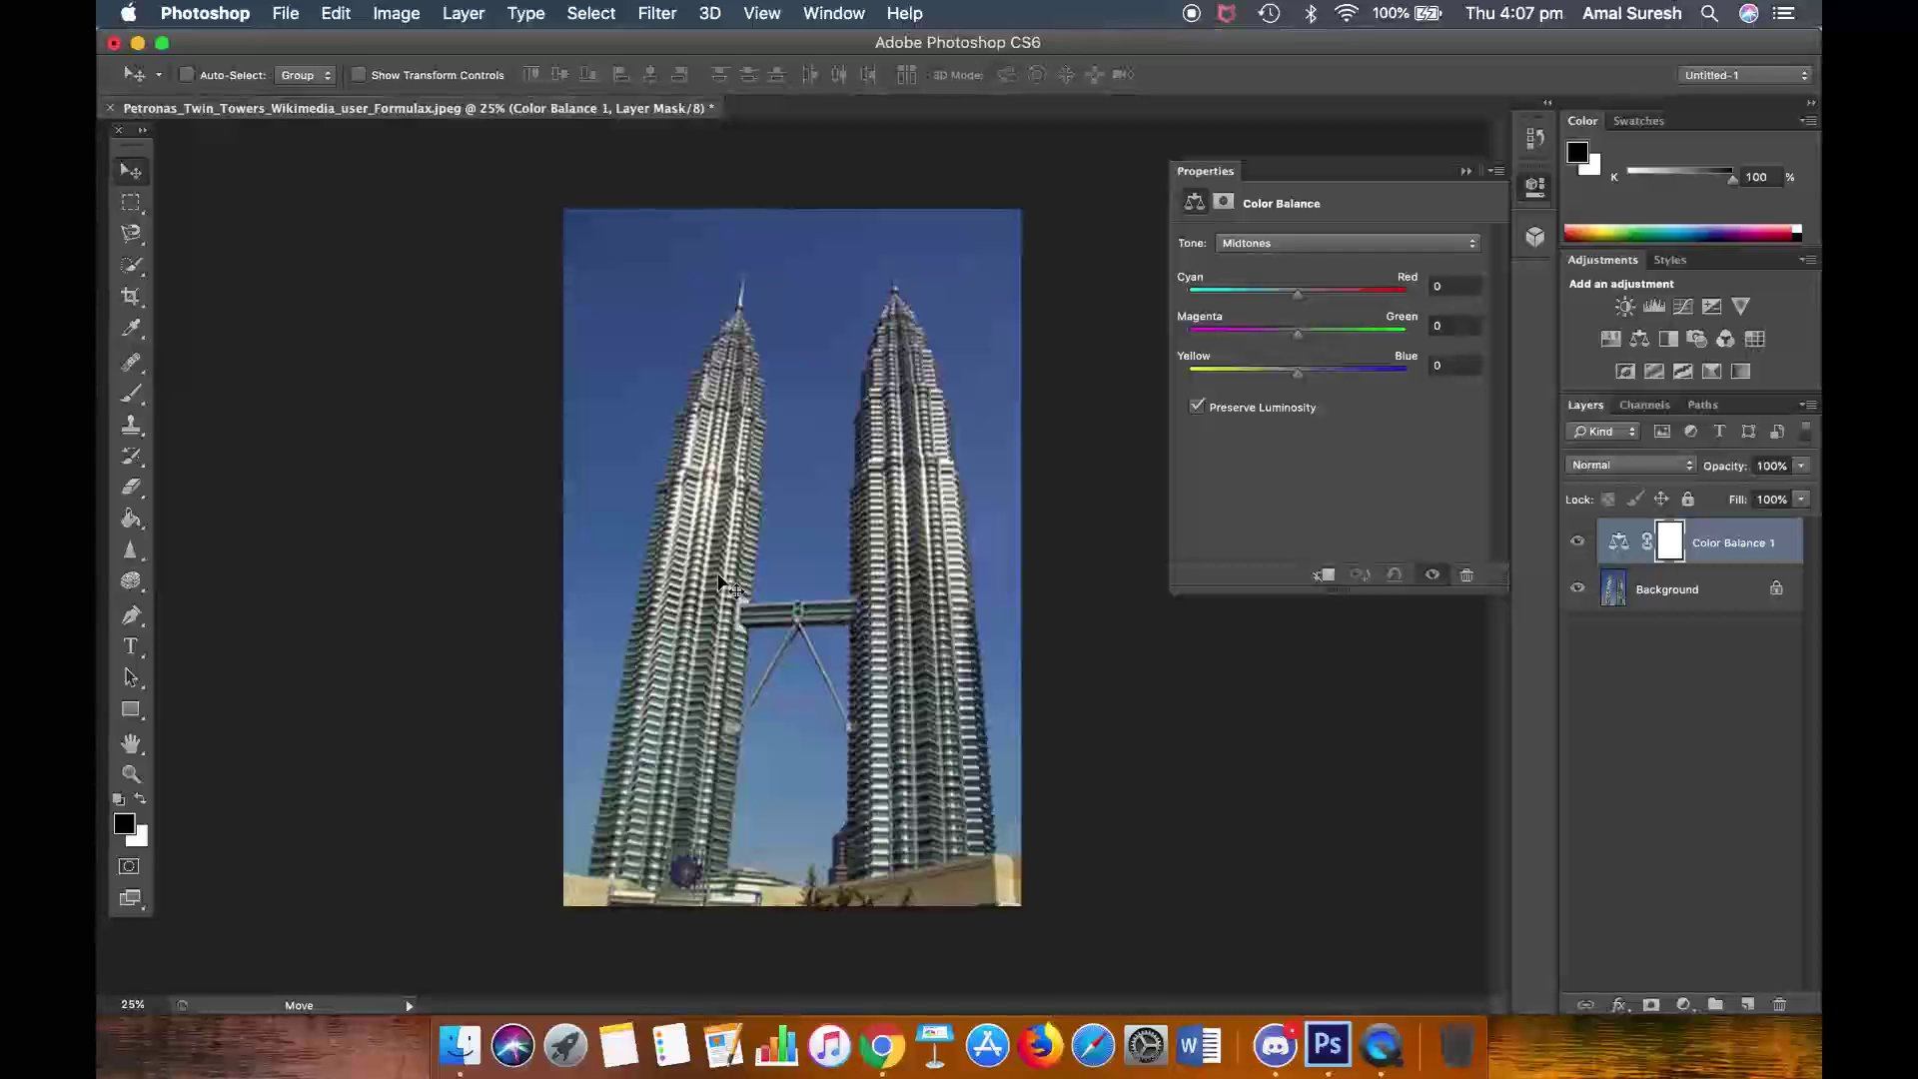
- Swap the black foreground and white background colours back and forth
key(x)
key(x)
key(x)
key(x)
key(x)
key(x)
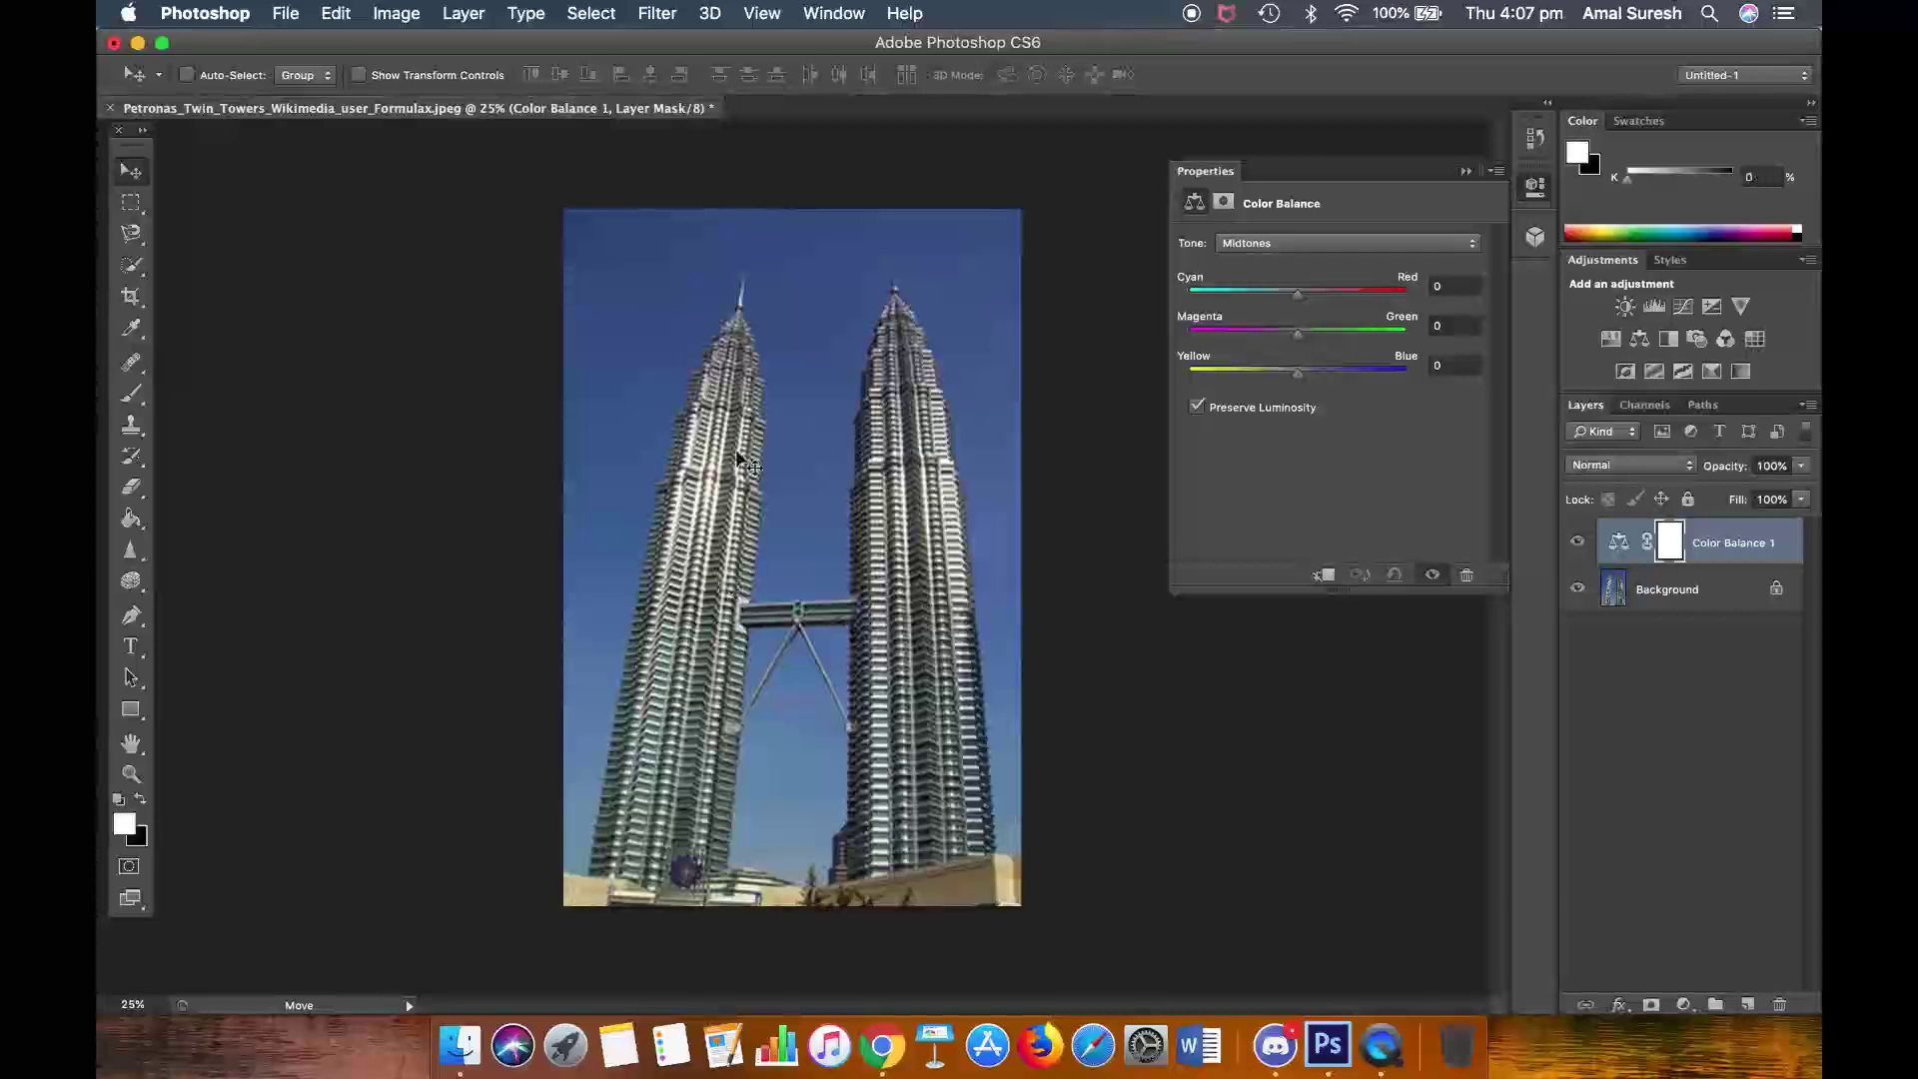
- Select the Brush tool and reduce its size to 400 for painting on the Color Balance mask
click(131, 392)
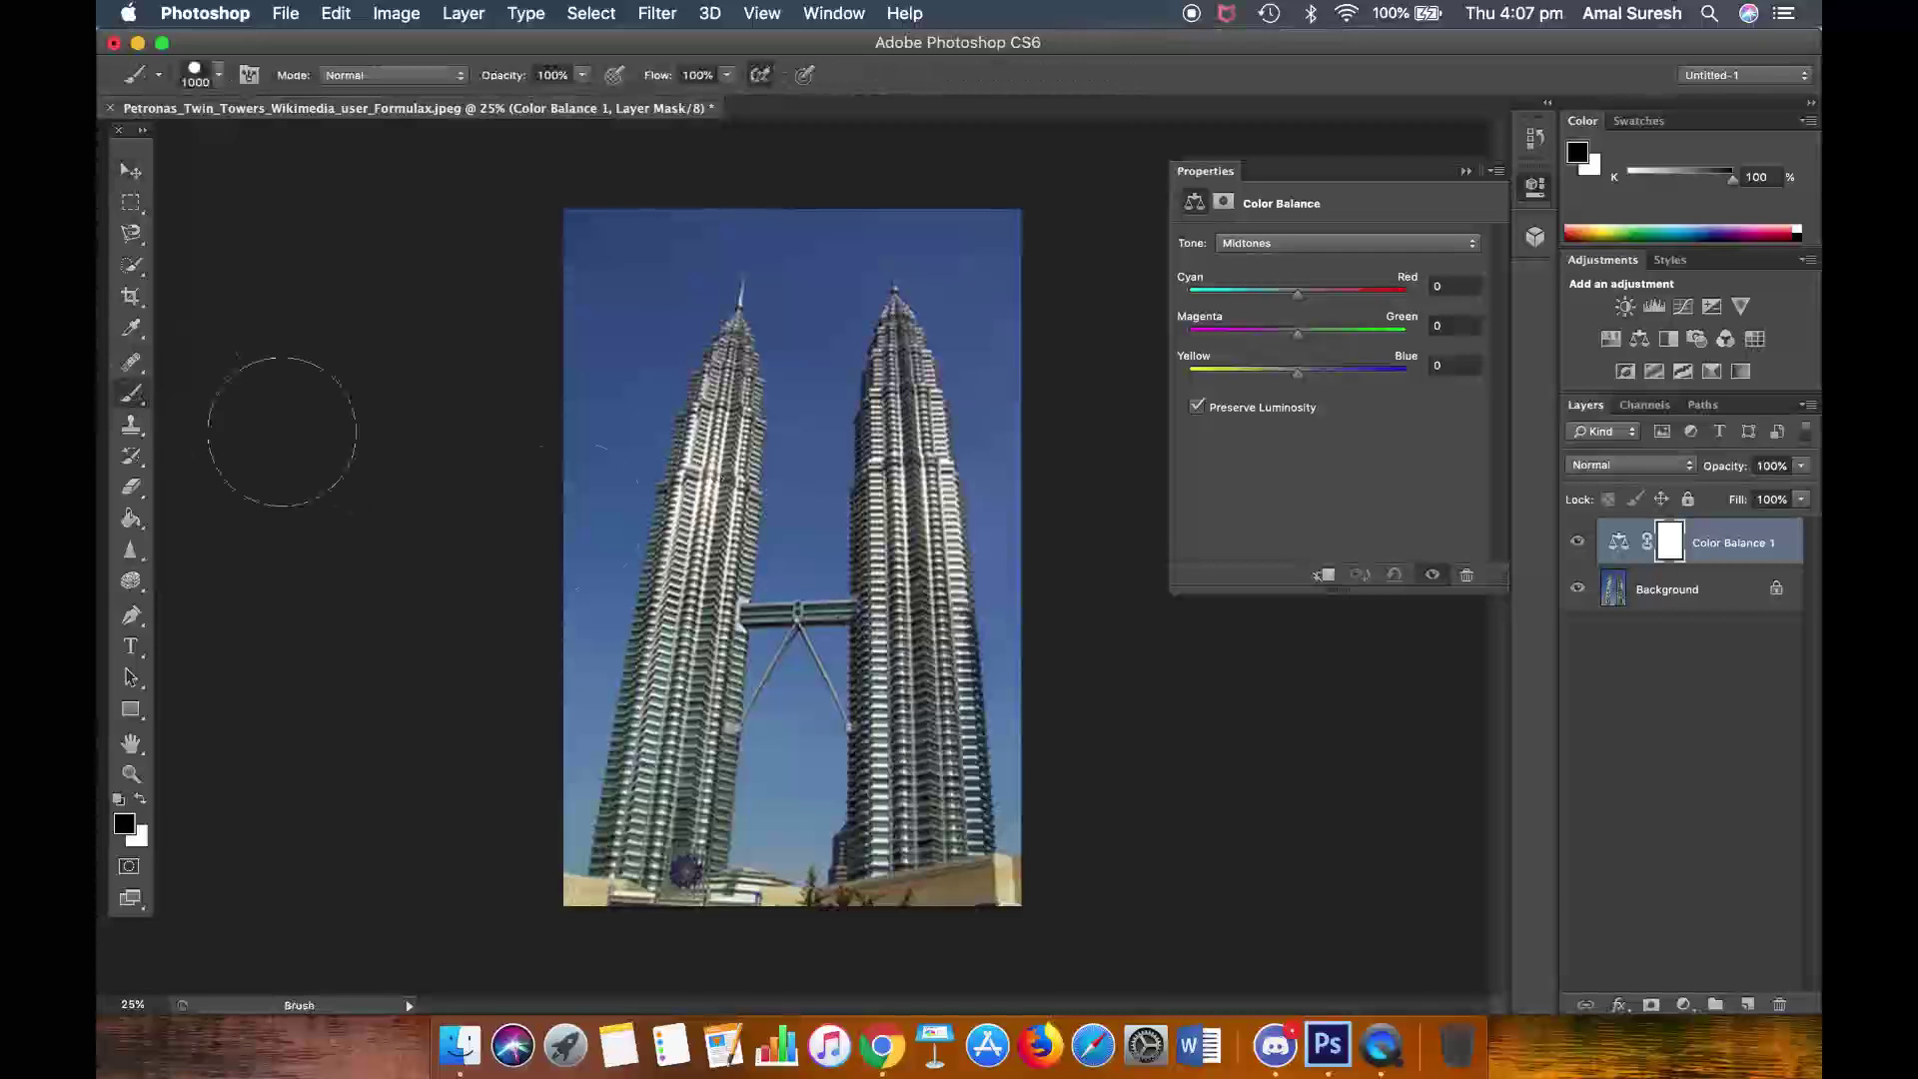
key(bracketleft)
key(bracketleft)
key(bracketleft)
key(bracketleft)
key(bracketleft)
key(bracketleft)
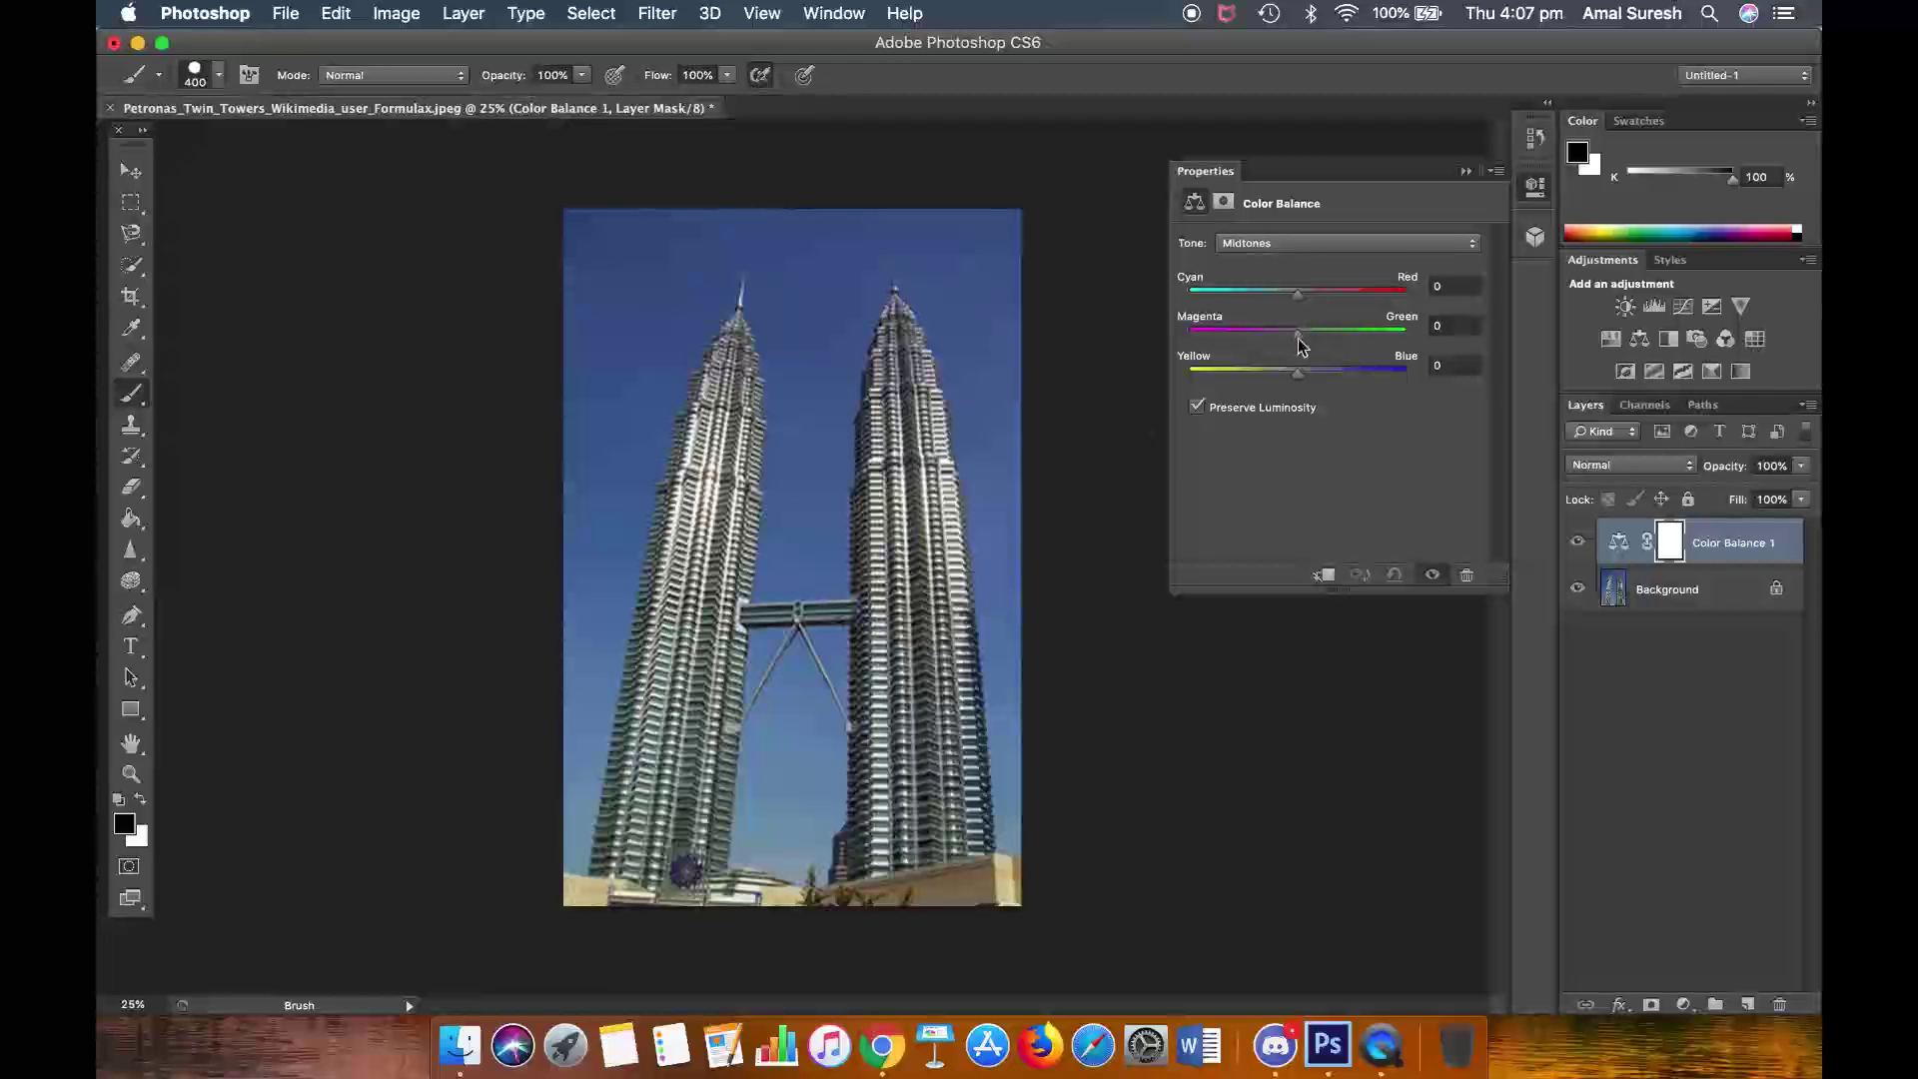
- Set the Color Balance midtones to -100 magenta and paint black on the layer mask over the left tower to hide the tint
drag(1299, 338, 1187, 338)
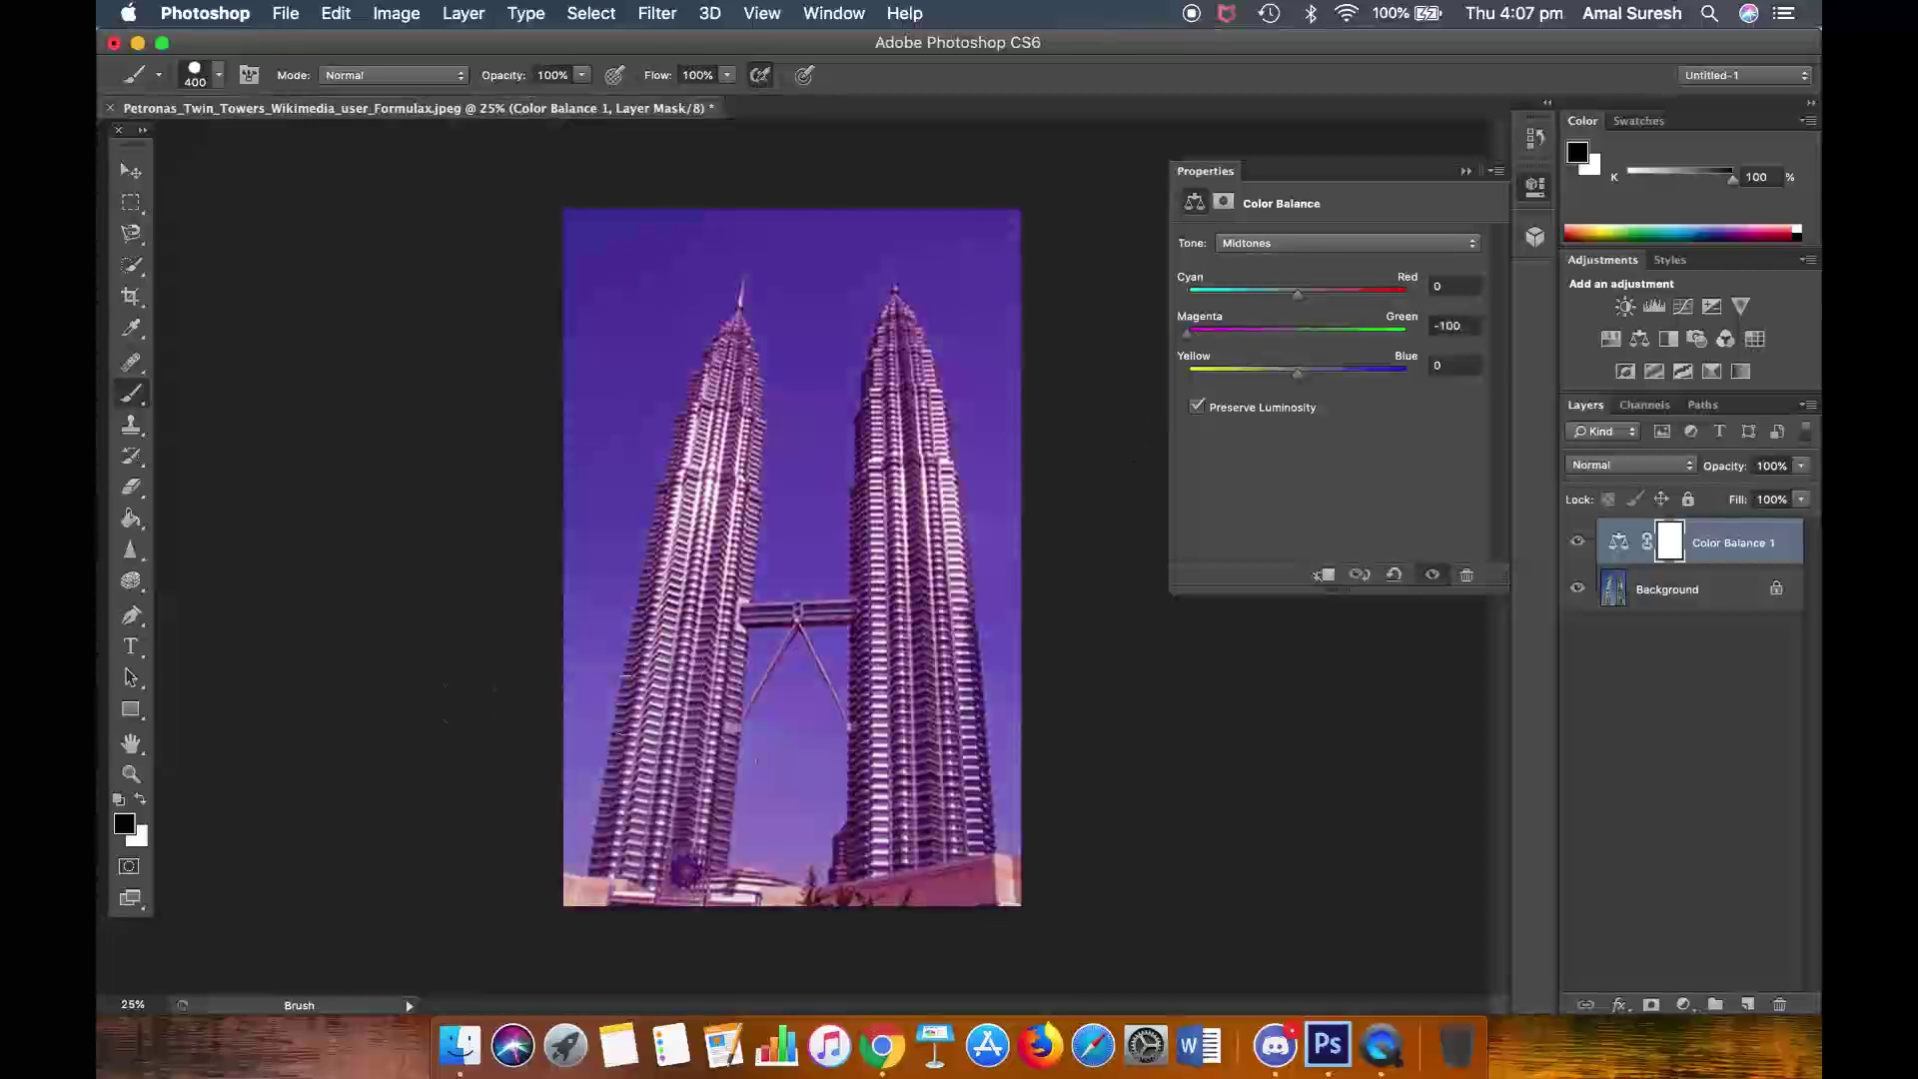
drag(717, 384, 733, 512)
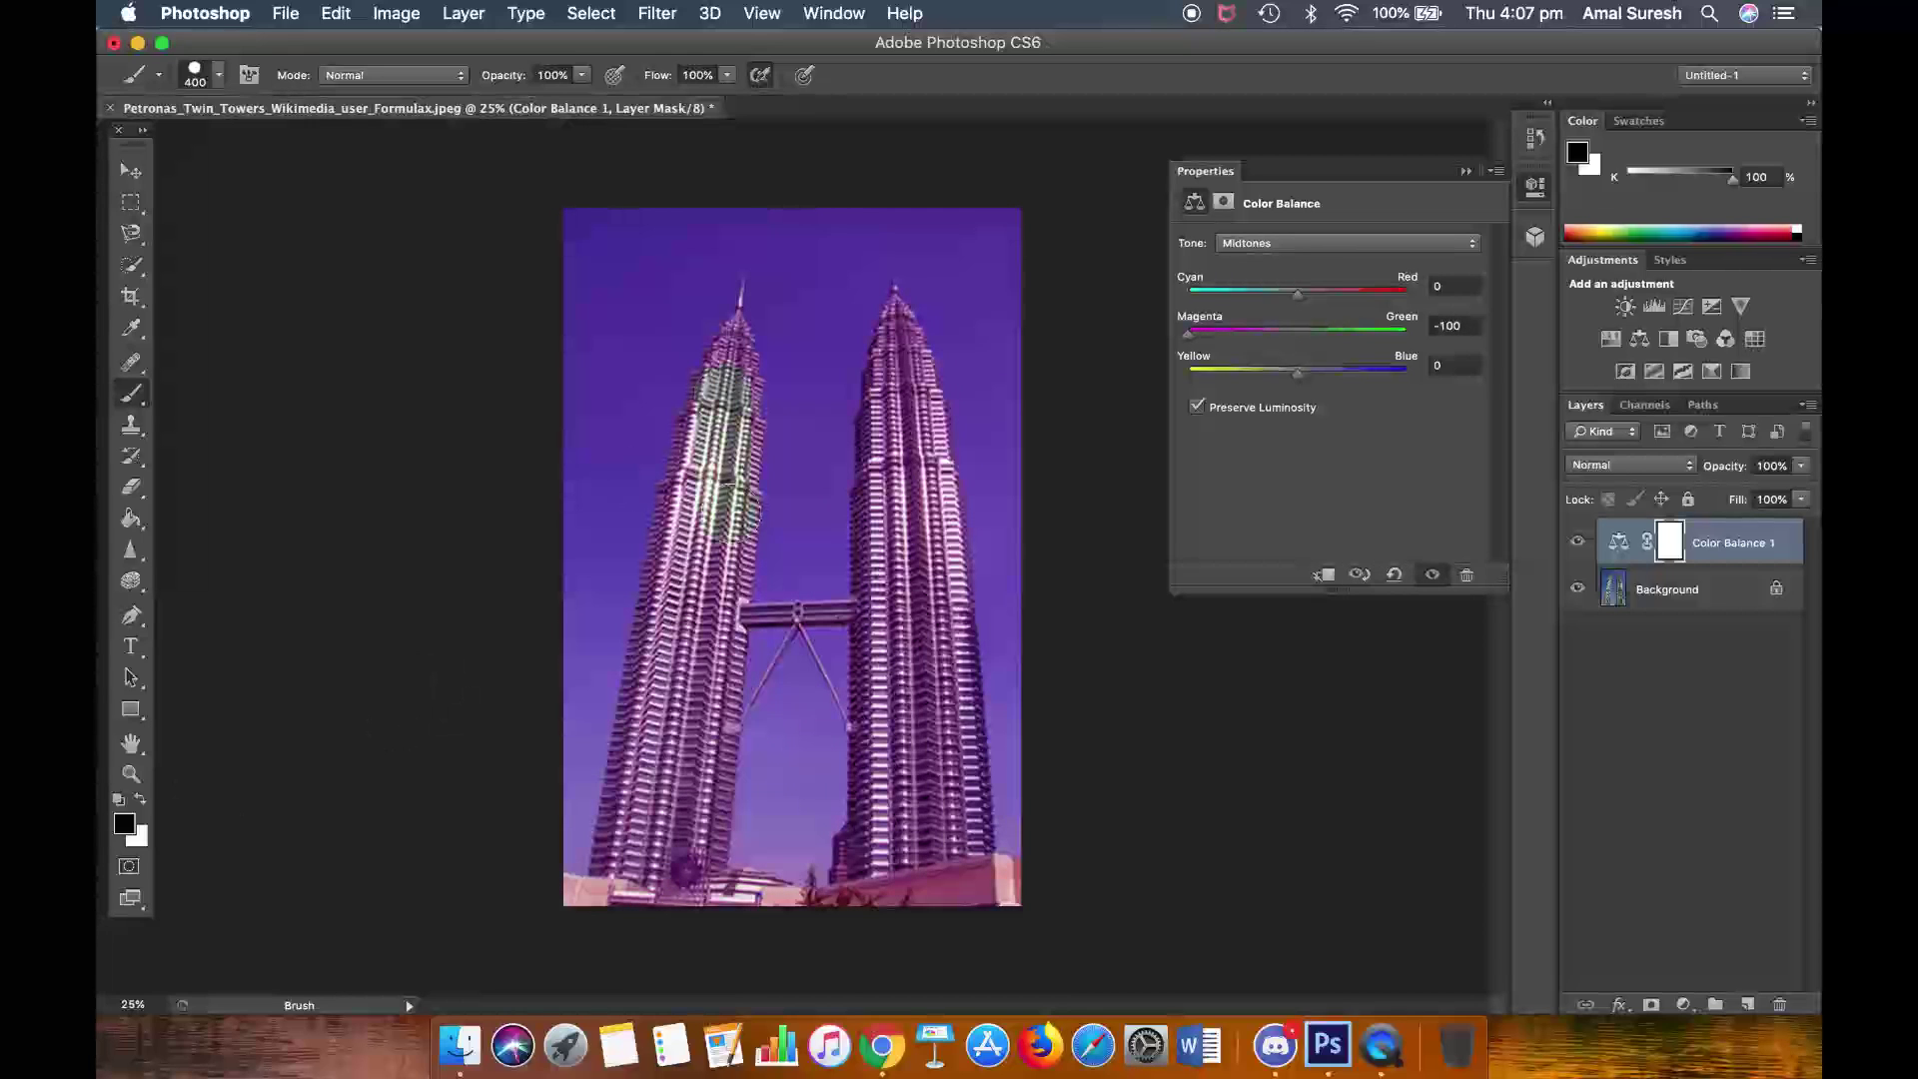
drag(729, 380, 741, 300)
mouse_move(661, 512)
mouse_down()
mouse_move(654, 619)
mouse_move(599, 583)
mouse_up()
- Paint white on the Color Balance mask over the left tower to restore the tint, and reset the adjustment to its defaults
key(x)
mouse_move(721, 411)
mouse_down()
mouse_move(709, 610)
mouse_move(728, 265)
mouse_move(714, 540)
mouse_move(723, 323)
mouse_move(856, 254)
mouse_move(674, 809)
mouse_move(1008, 763)
mouse_move(714, 547)
mouse_up()
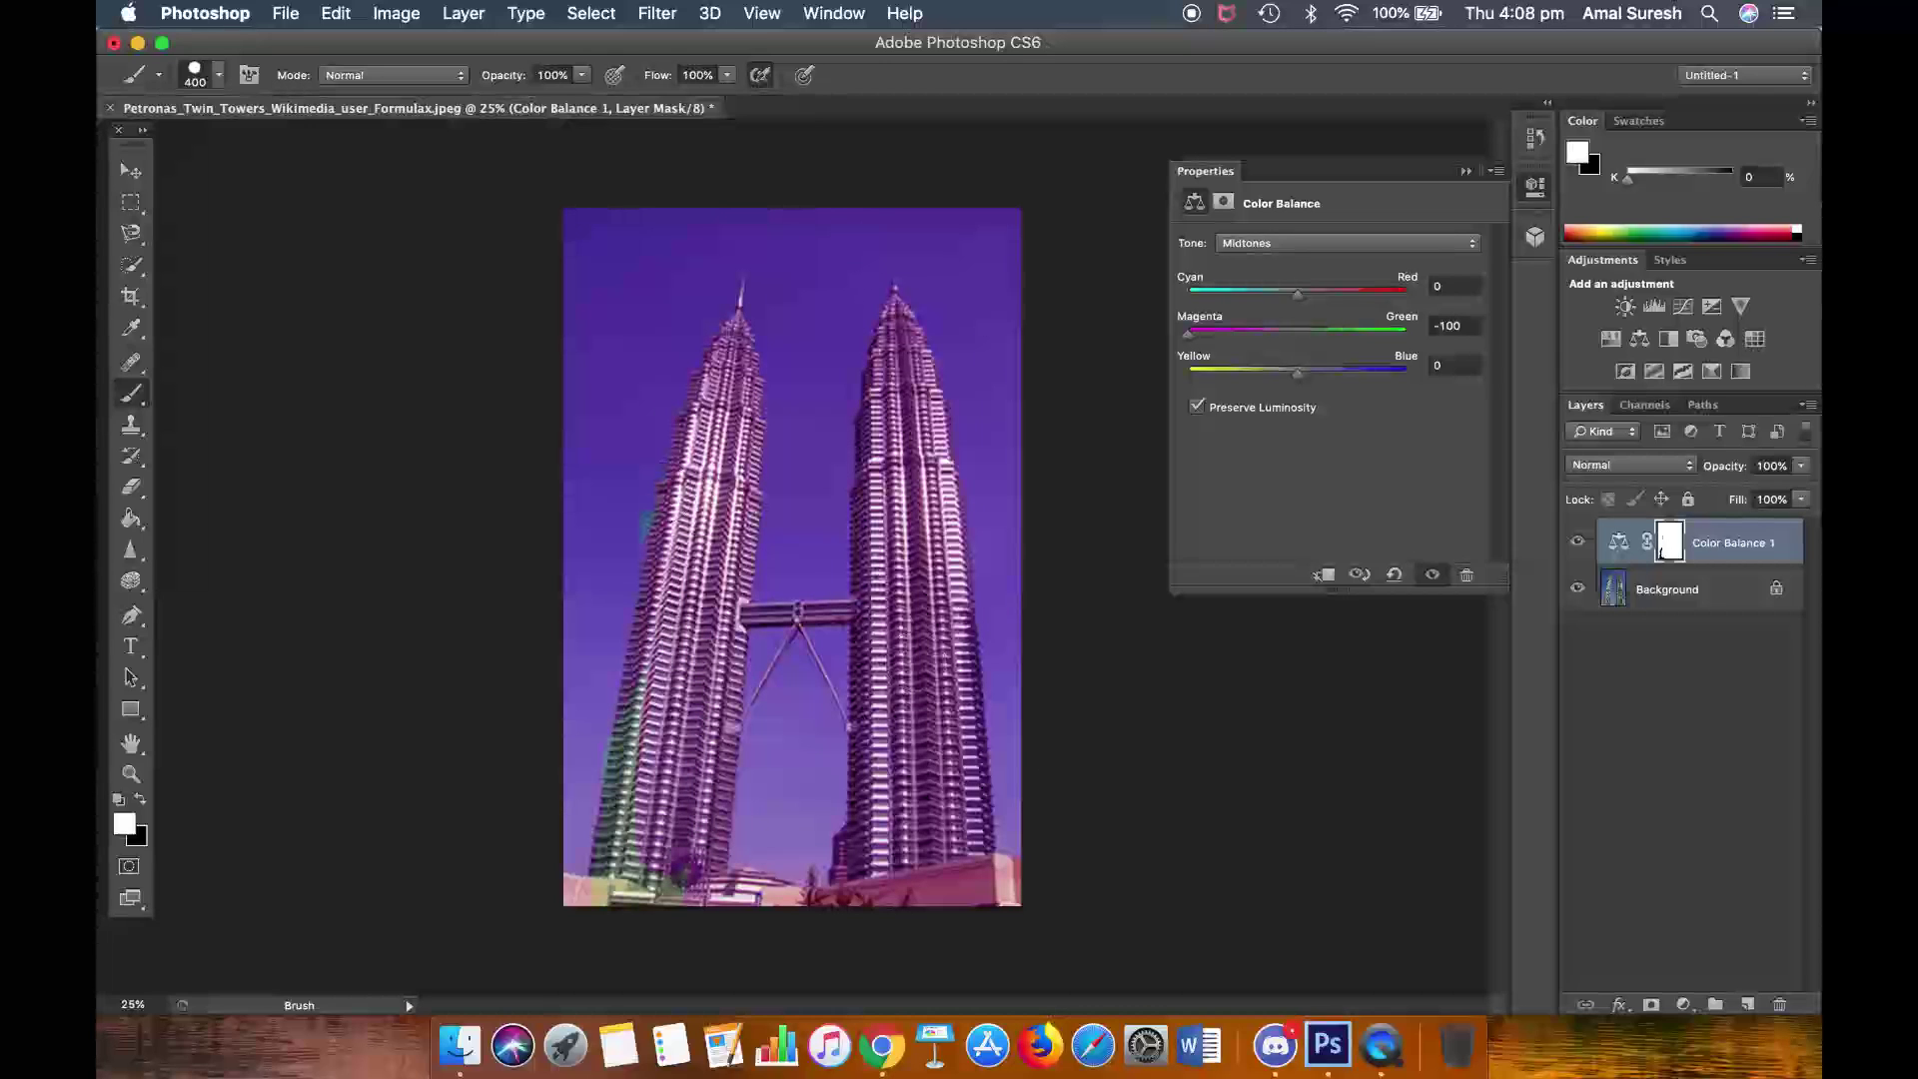
drag(621, 699, 620, 879)
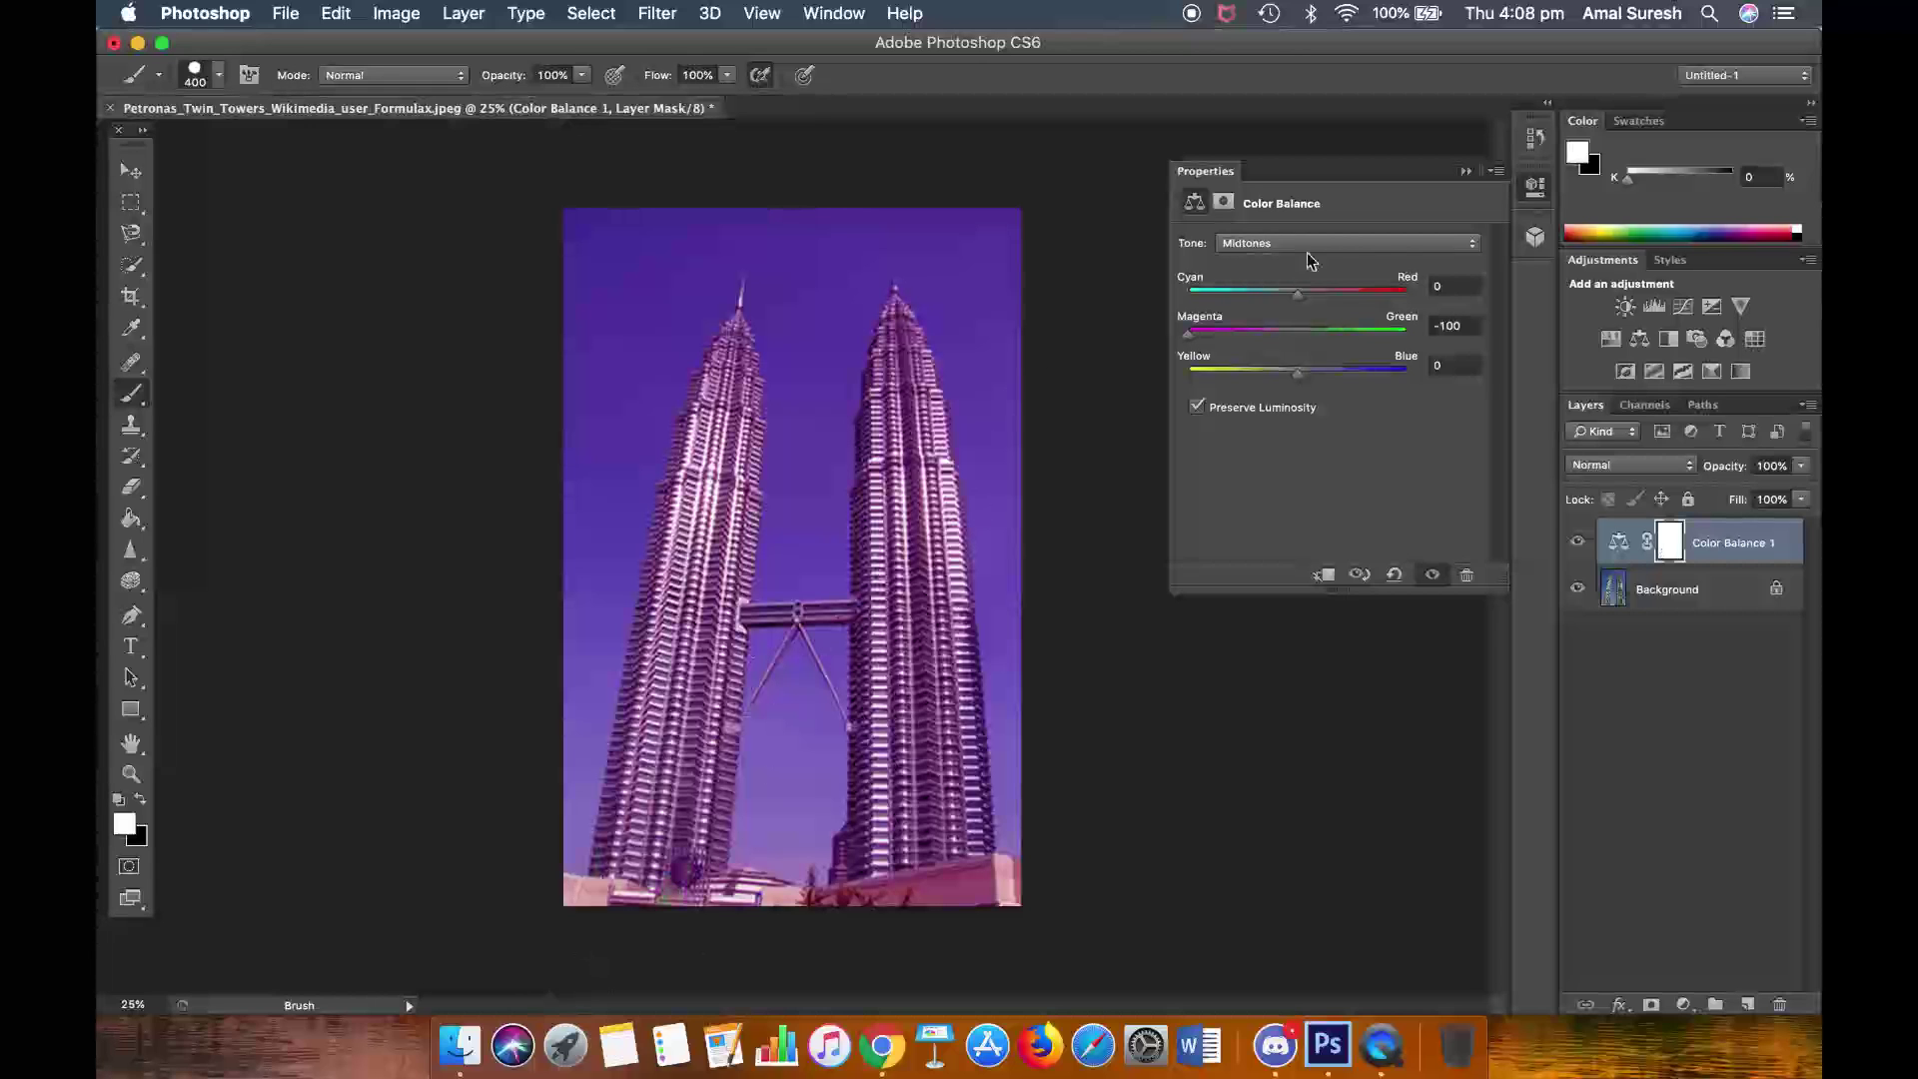
drag(1334, 296, 1299, 326)
click(1395, 574)
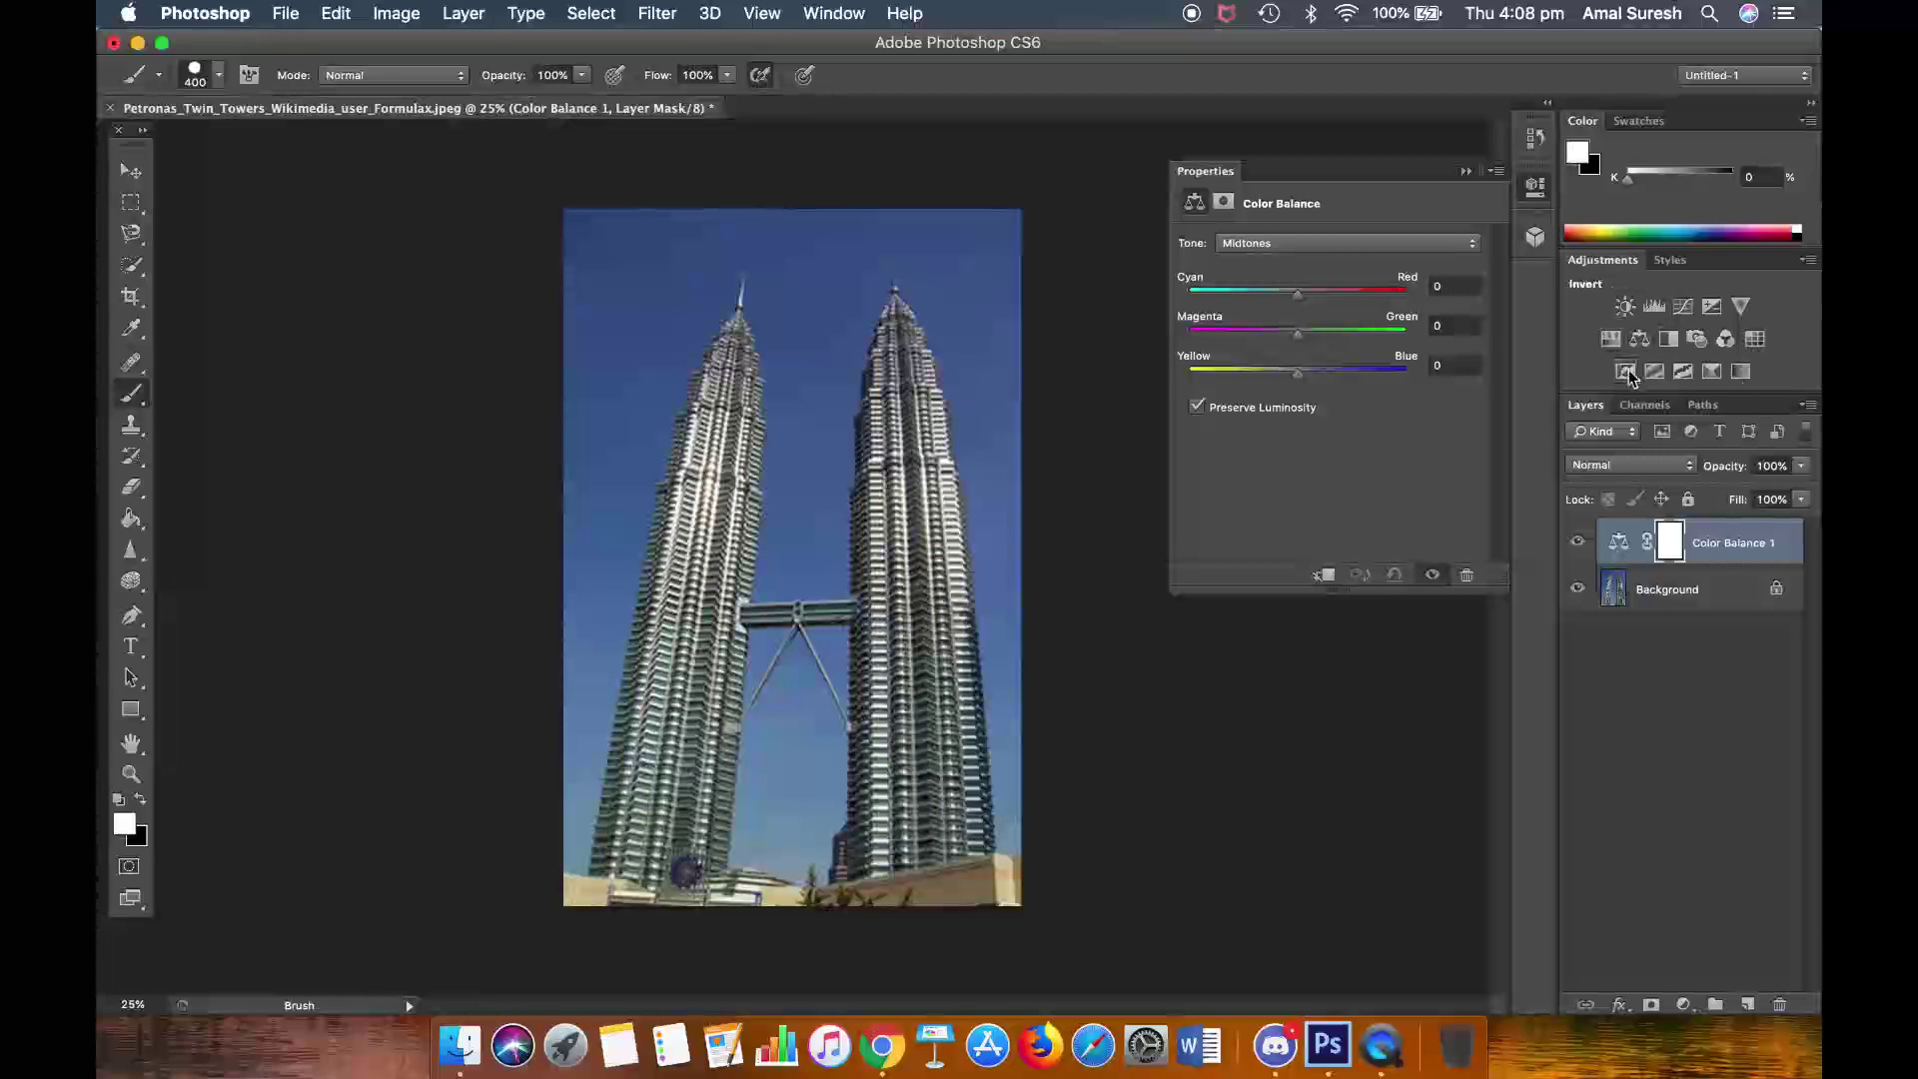
- Add a Brightness/Contrast adjustment layer with brightness 23 and contrast 27
click(1626, 307)
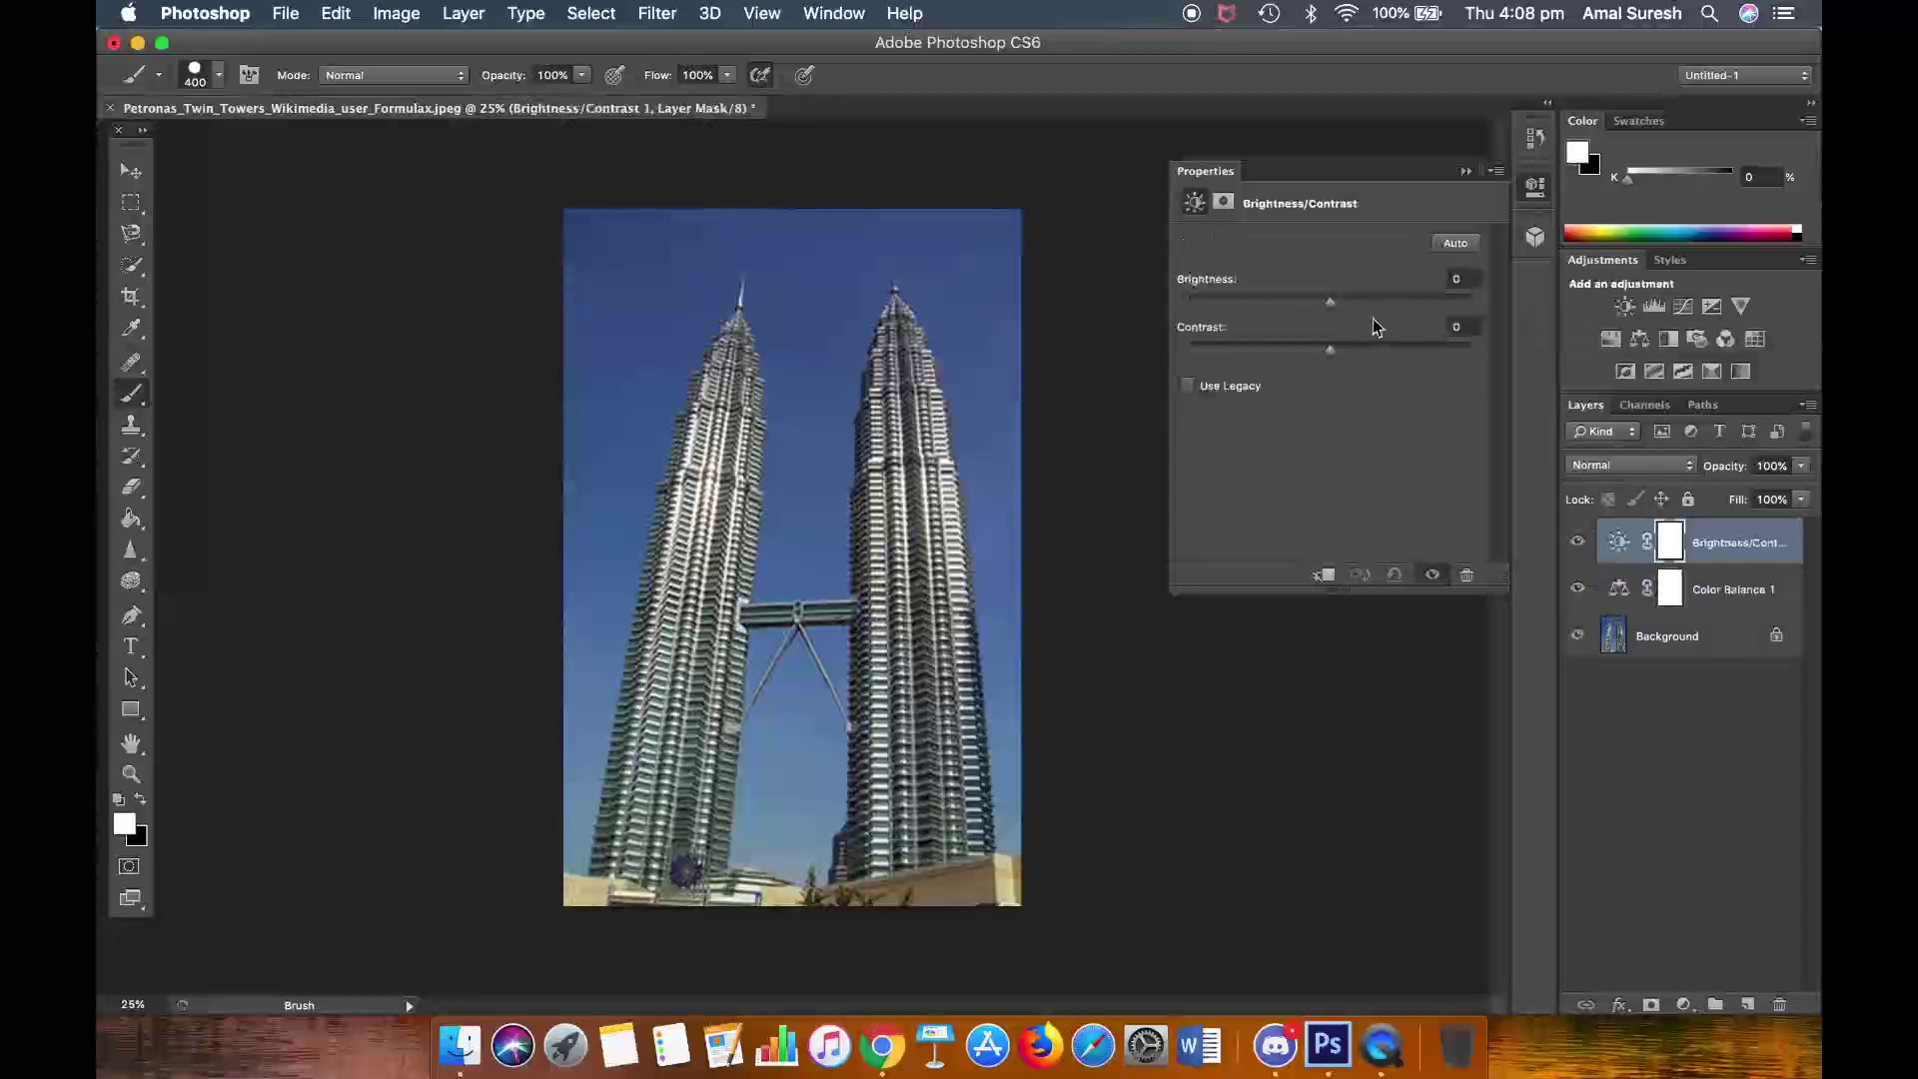
drag(1327, 312, 1390, 305)
mouse_move(1329, 350)
mouse_down()
mouse_move(1409, 347)
mouse_move(1263, 376)
mouse_move(1173, 356)
mouse_move(1357, 347)
mouse_move(1331, 356)
mouse_move(1362, 301)
mouse_move(1330, 315)
mouse_move(1353, 314)
mouse_move(1328, 362)
mouse_move(1443, 360)
mouse_move(1343, 367)
mouse_up()
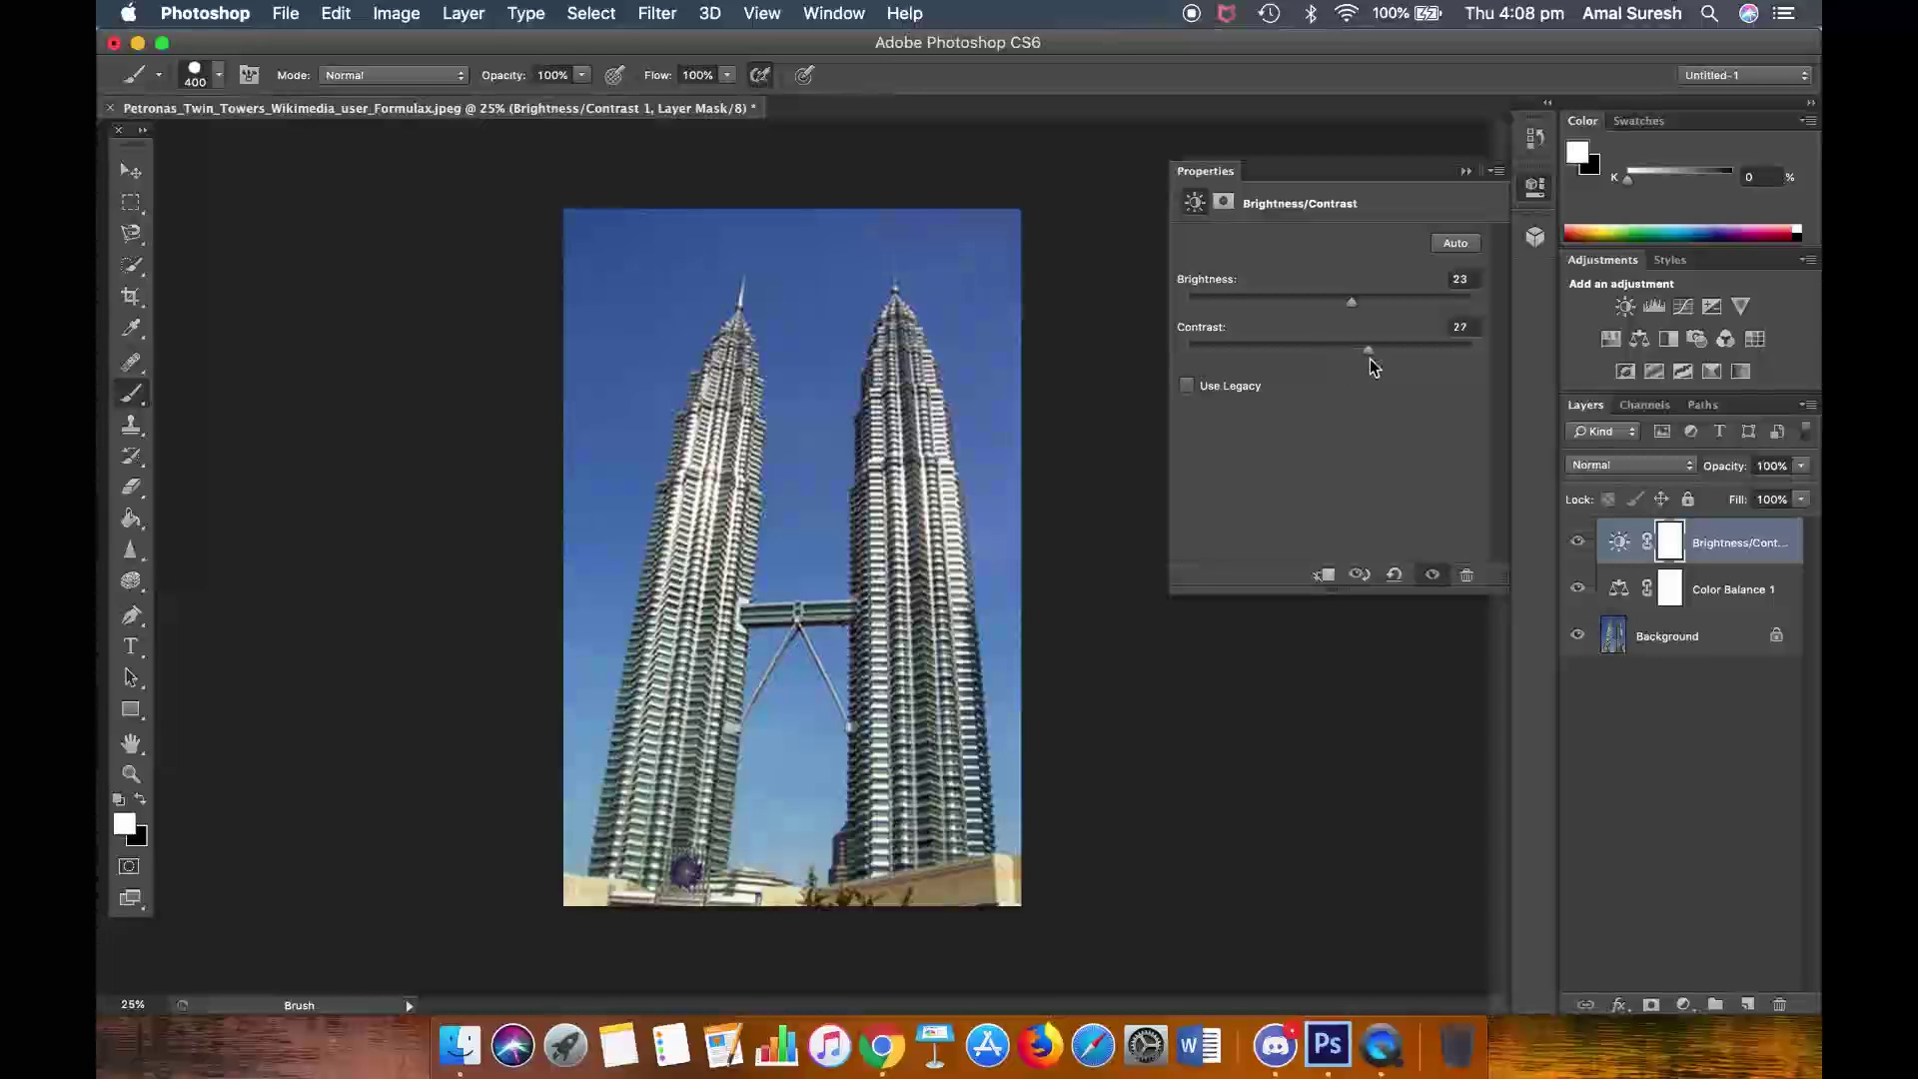
click(1466, 171)
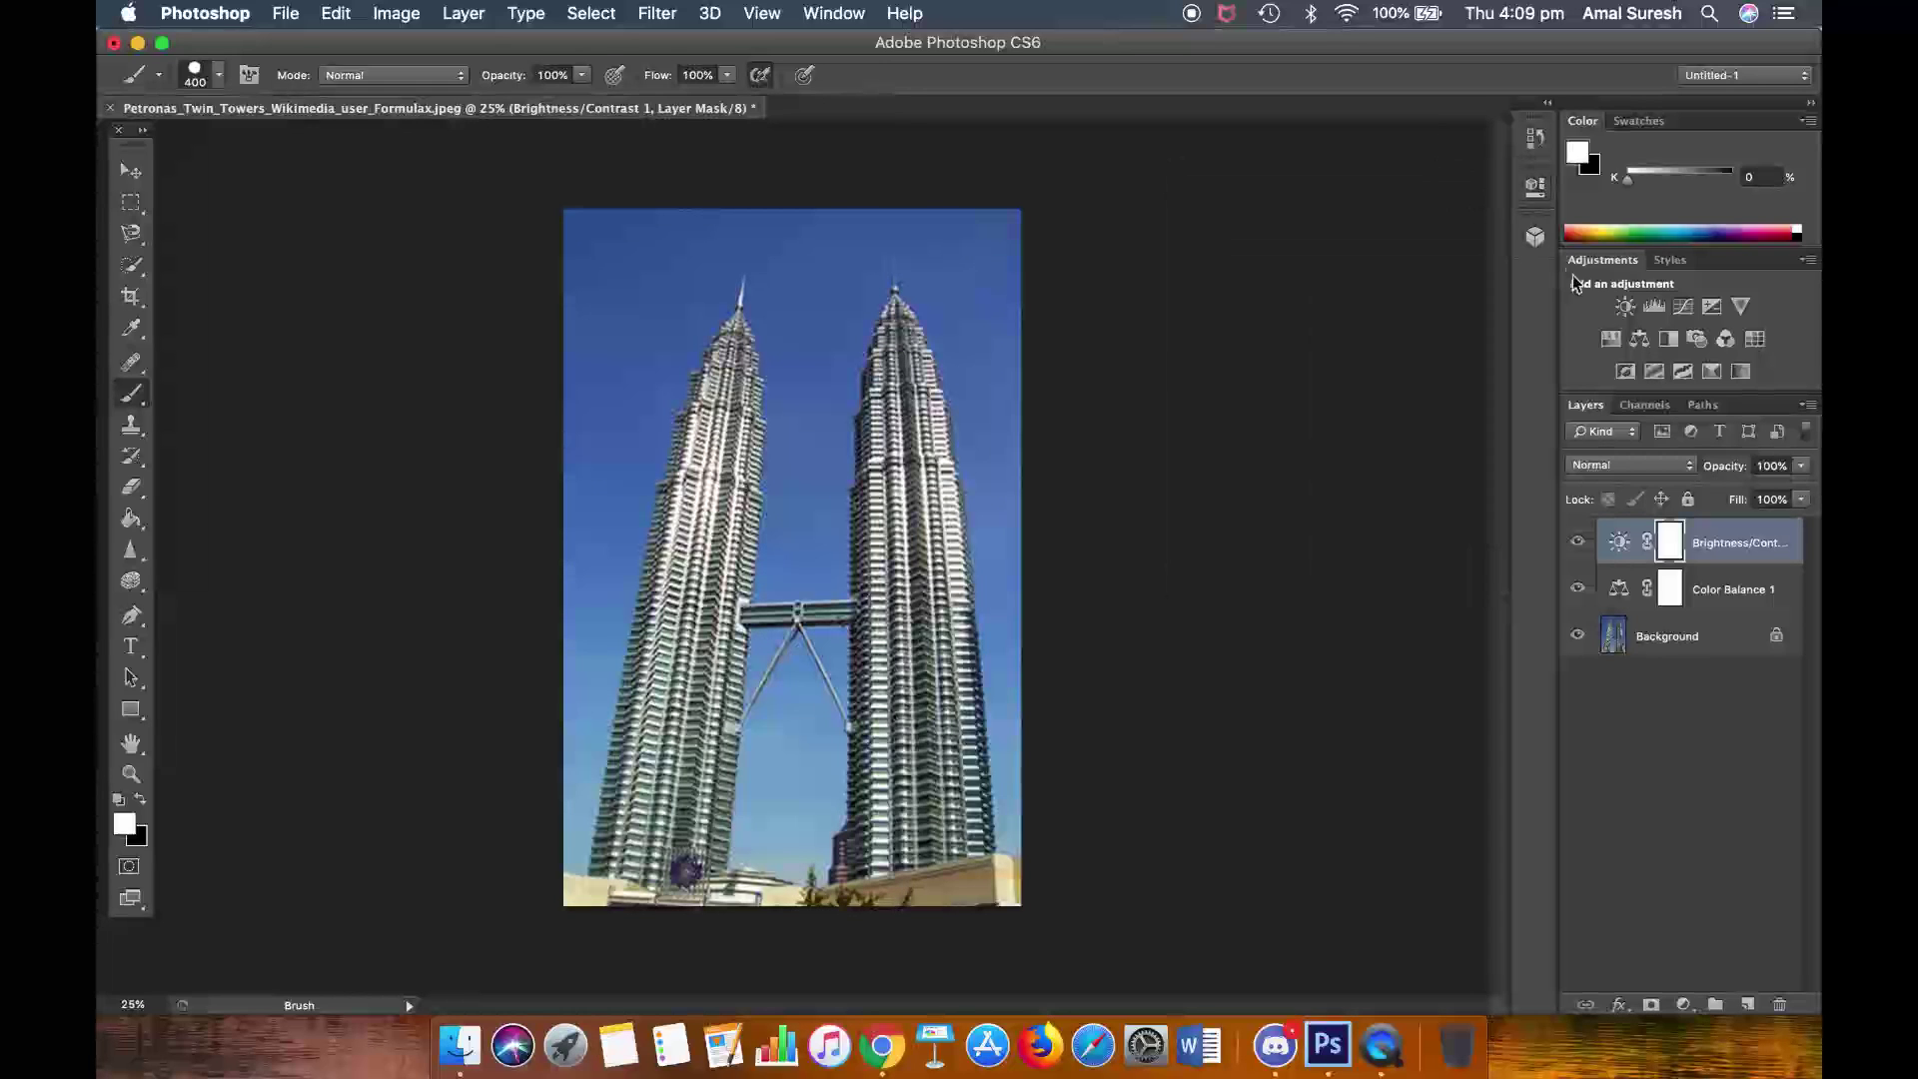
- Add an Exposure adjustment layer and raise the exposure to +0.67
click(1709, 309)
mouse_move(1330, 303)
mouse_down()
mouse_move(1354, 309)
mouse_move(1277, 325)
mouse_move(1286, 342)
mouse_move(1344, 303)
mouse_up()
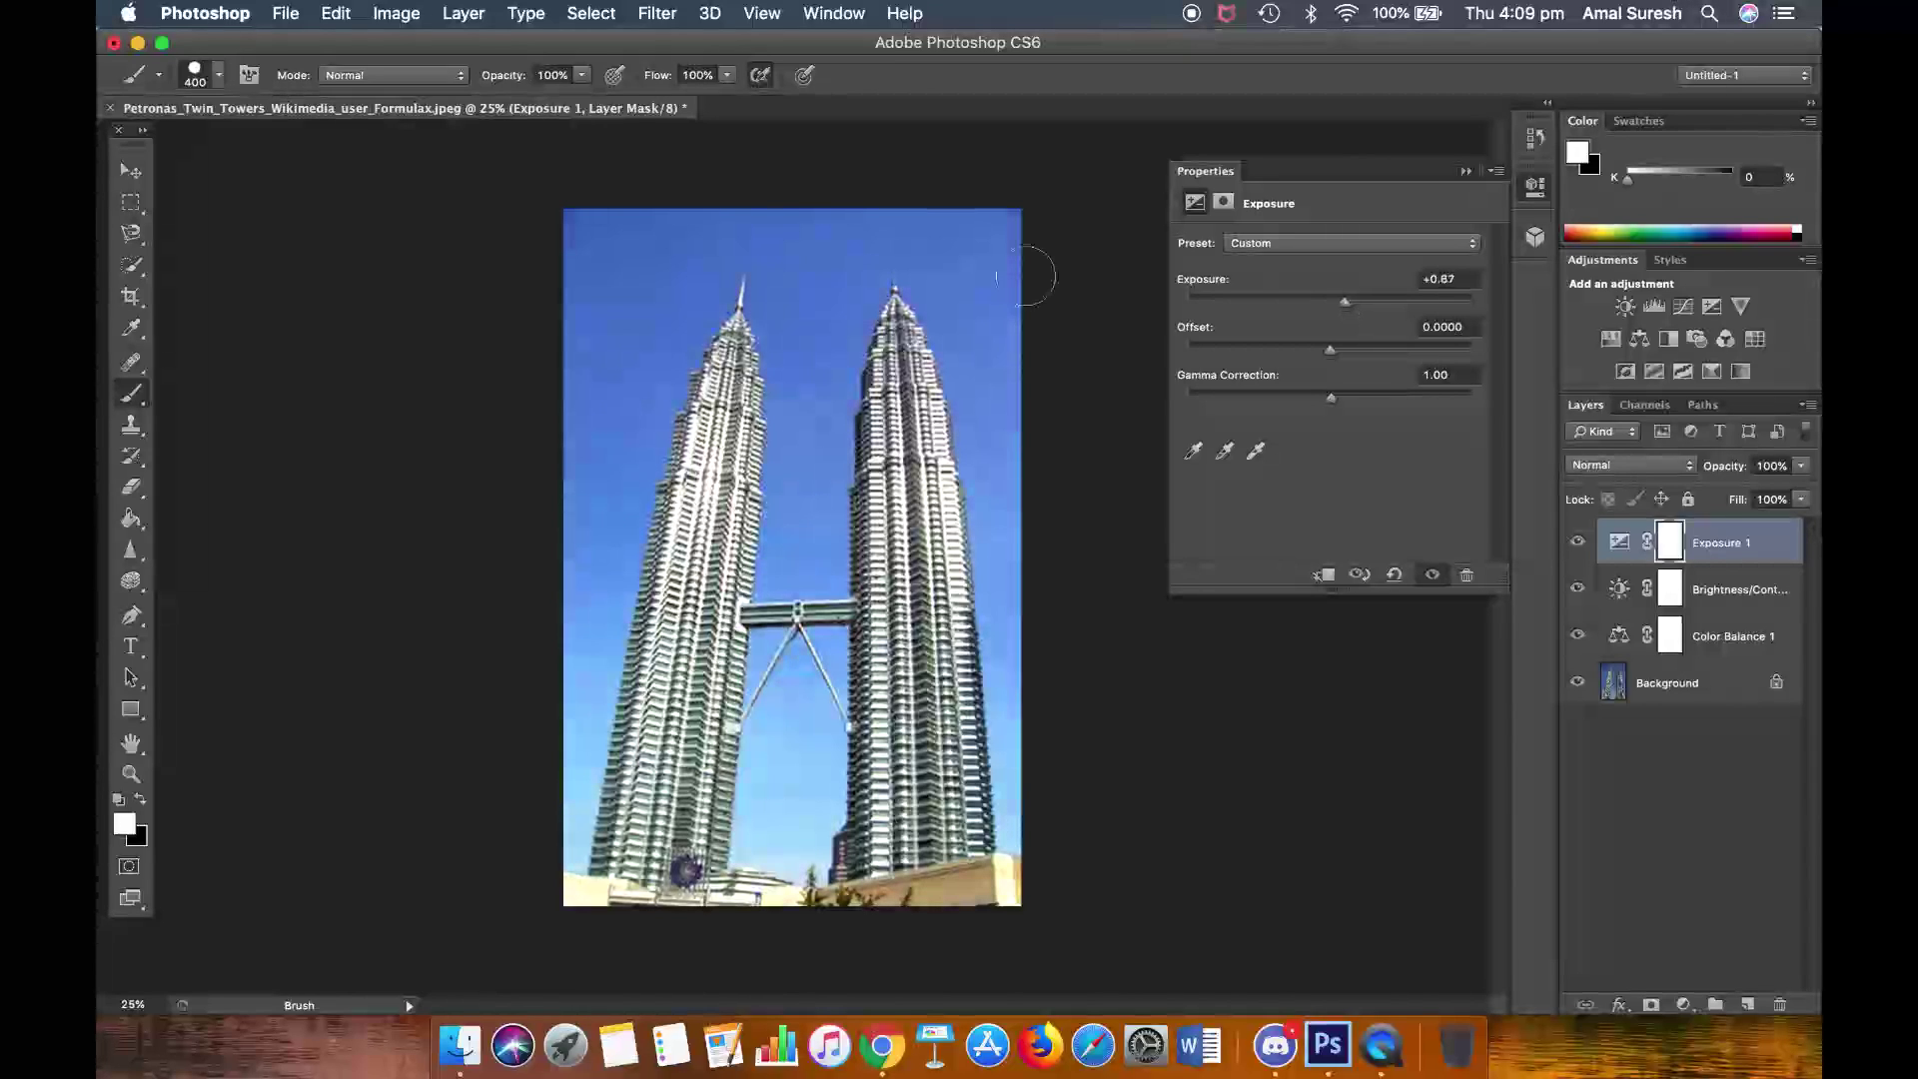
- Paint black over the sky around both towers on the Exposure mask so that only the towers are brightened
click(140, 800)
click(140, 799)
click(139, 799)
key(x)
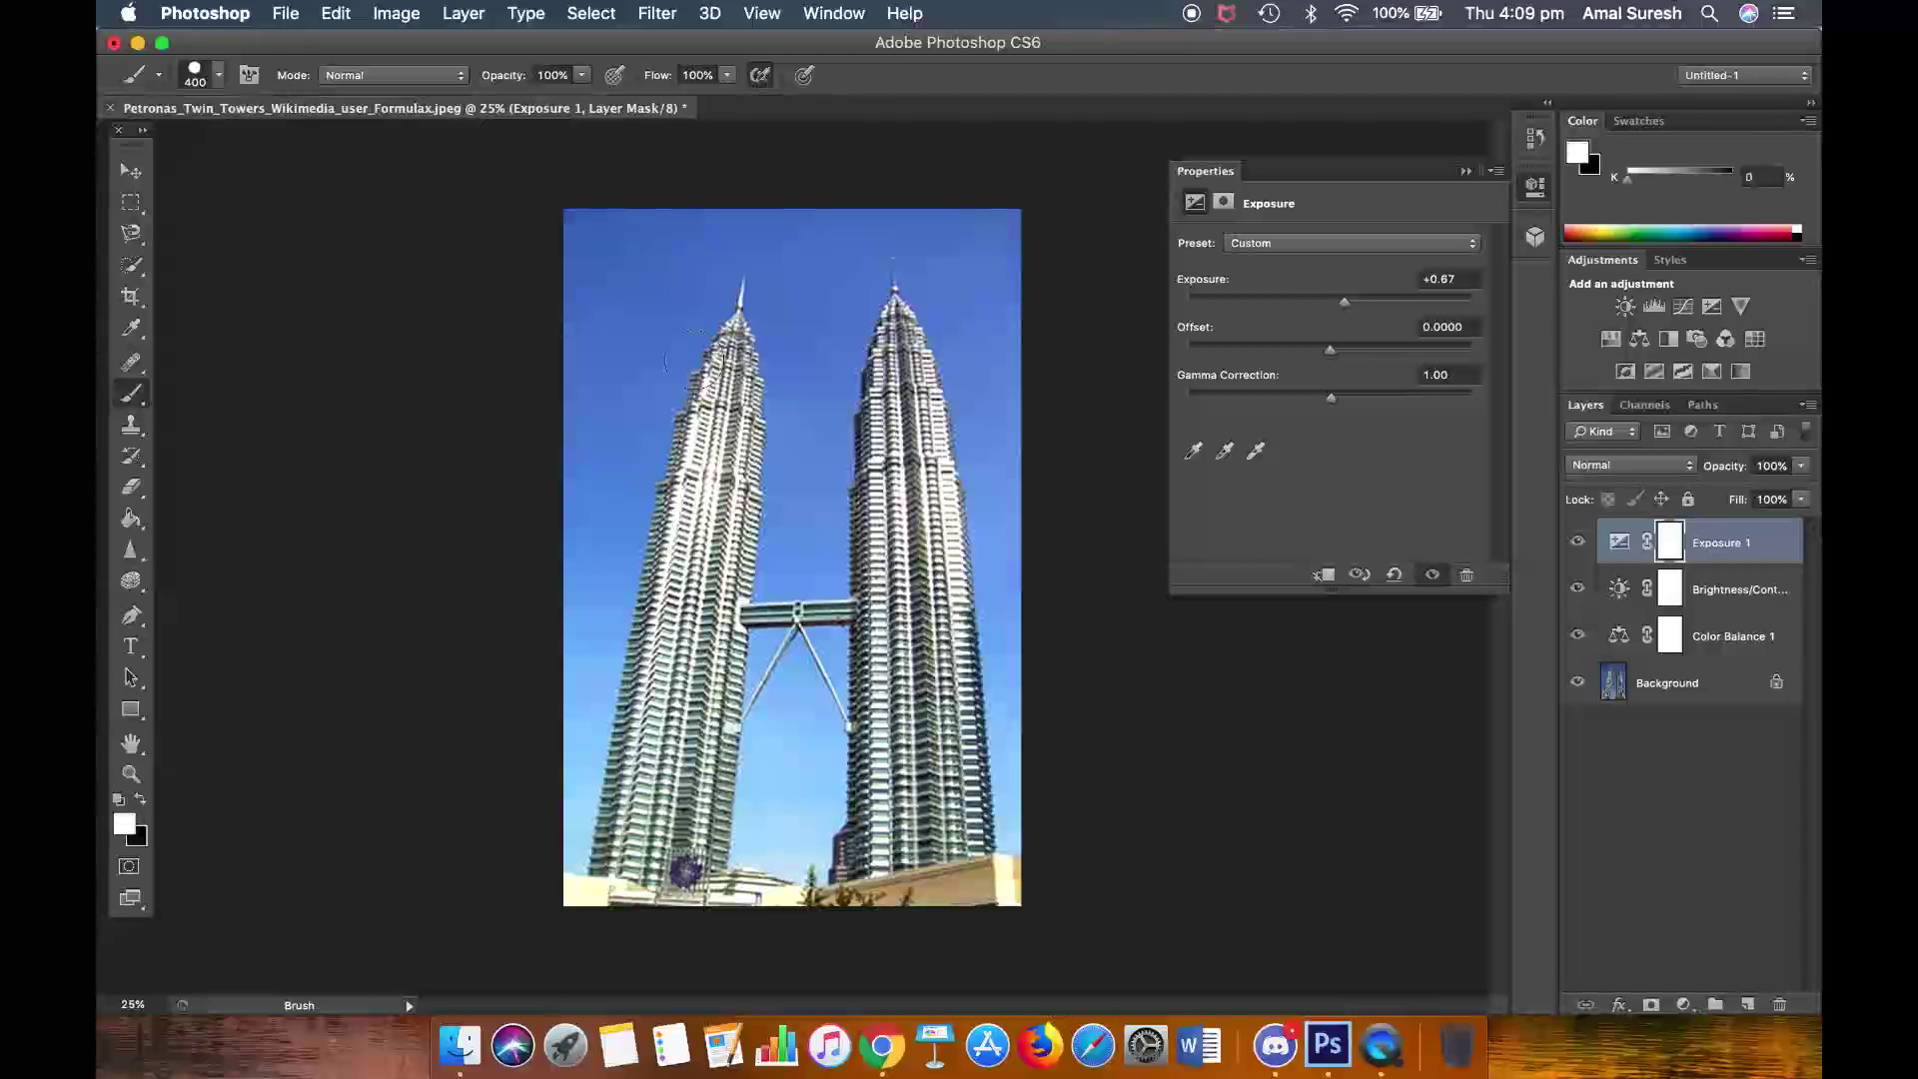
key(x)
mouse_move(644, 270)
mouse_down()
mouse_move(621, 270)
mouse_move(614, 390)
mouse_move(664, 265)
mouse_up()
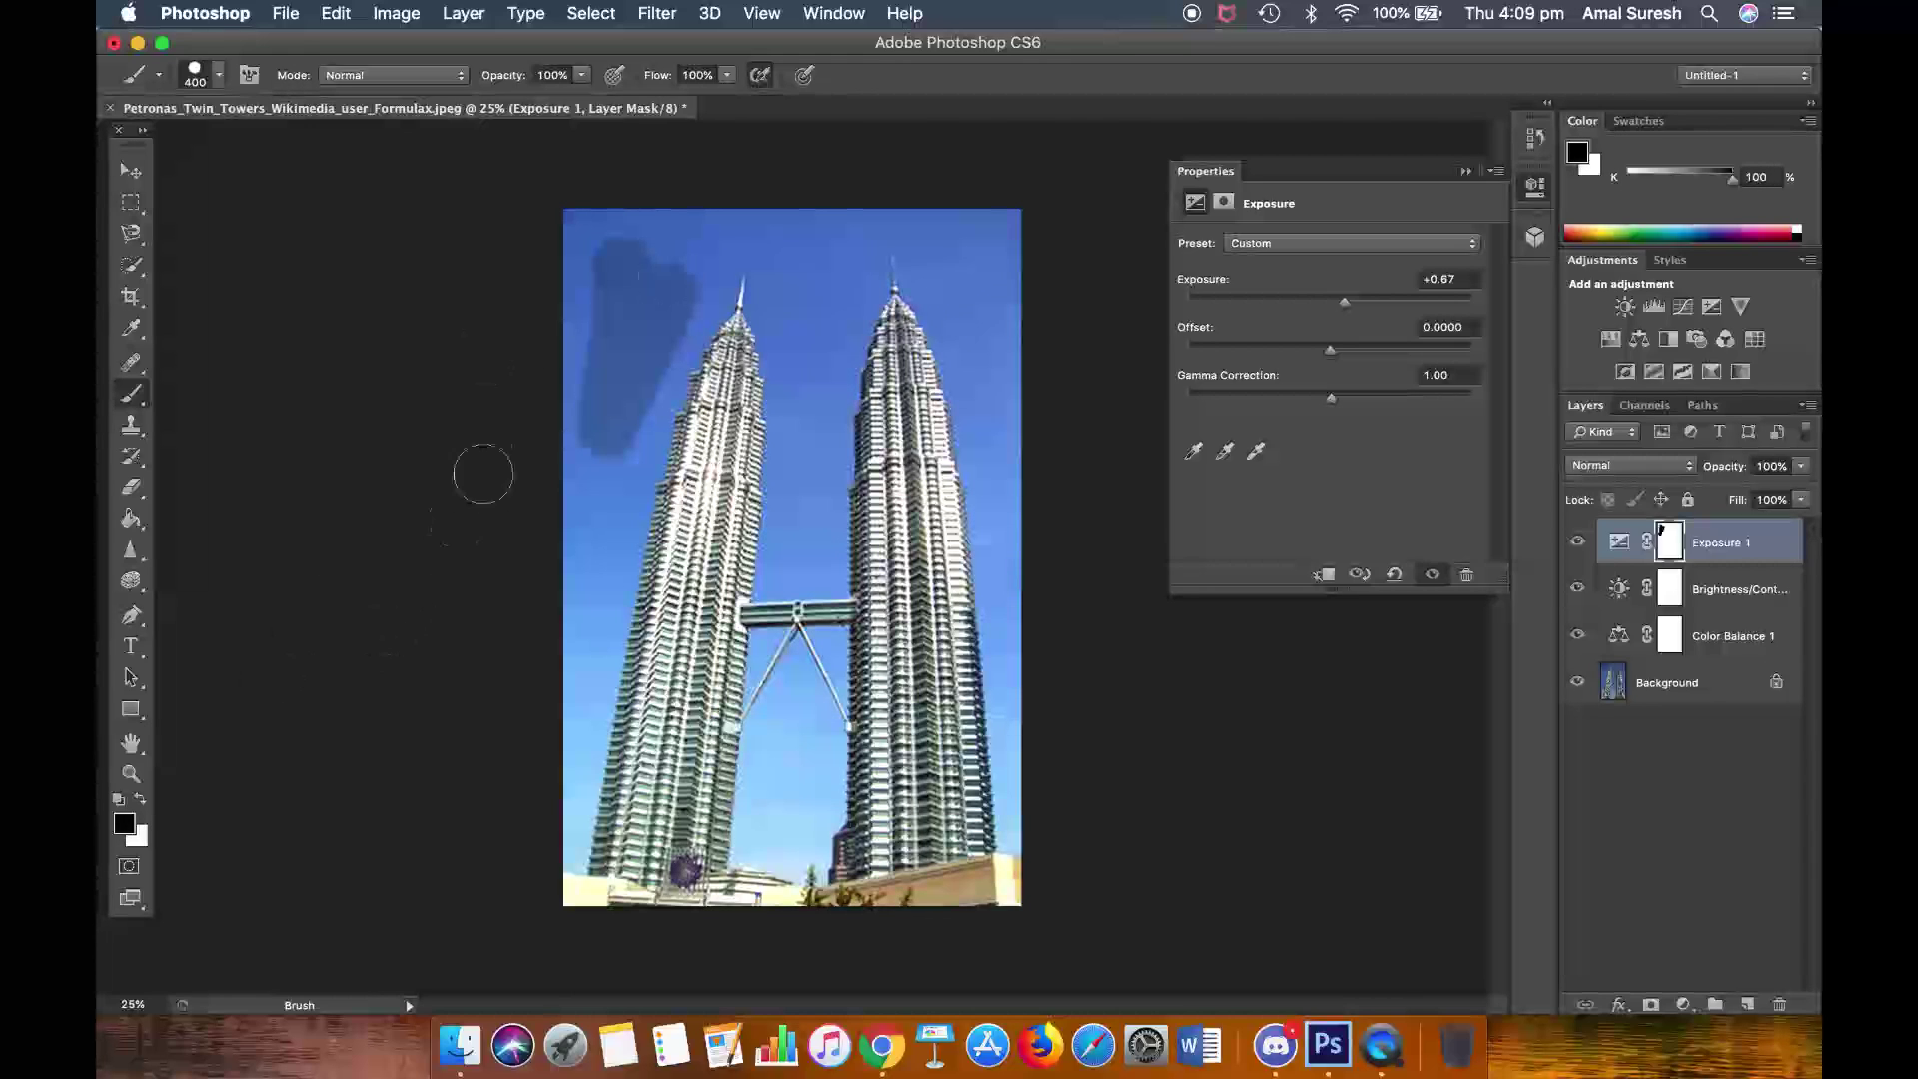
mouse_move(539, 372)
mouse_down()
mouse_move(460, 459)
mouse_move(578, 221)
mouse_move(669, 160)
mouse_move(381, 611)
mouse_move(647, 253)
mouse_move(655, 277)
mouse_move(489, 570)
mouse_move(716, 279)
mouse_move(642, 455)
mouse_move(597, 936)
mouse_move(545, 770)
mouse_move(536, 539)
mouse_move(581, 440)
mouse_move(589, 819)
mouse_up()
mouse_move(680, 241)
mouse_down()
mouse_move(727, 197)
mouse_move(731, 236)
mouse_move(774, 258)
mouse_move(795, 387)
mouse_move(757, 923)
mouse_move(779, 930)
mouse_move(782, 801)
mouse_move(802, 869)
mouse_move(813, 616)
mouse_move(807, 448)
mouse_move(786, 461)
mouse_move(799, 215)
mouse_up()
mouse_move(847, 460)
mouse_down()
mouse_move(851, 290)
mouse_move(894, 250)
mouse_move(964, 255)
mouse_move(994, 880)
mouse_move(934, 308)
mouse_move(999, 232)
mouse_move(908, 243)
mouse_up()
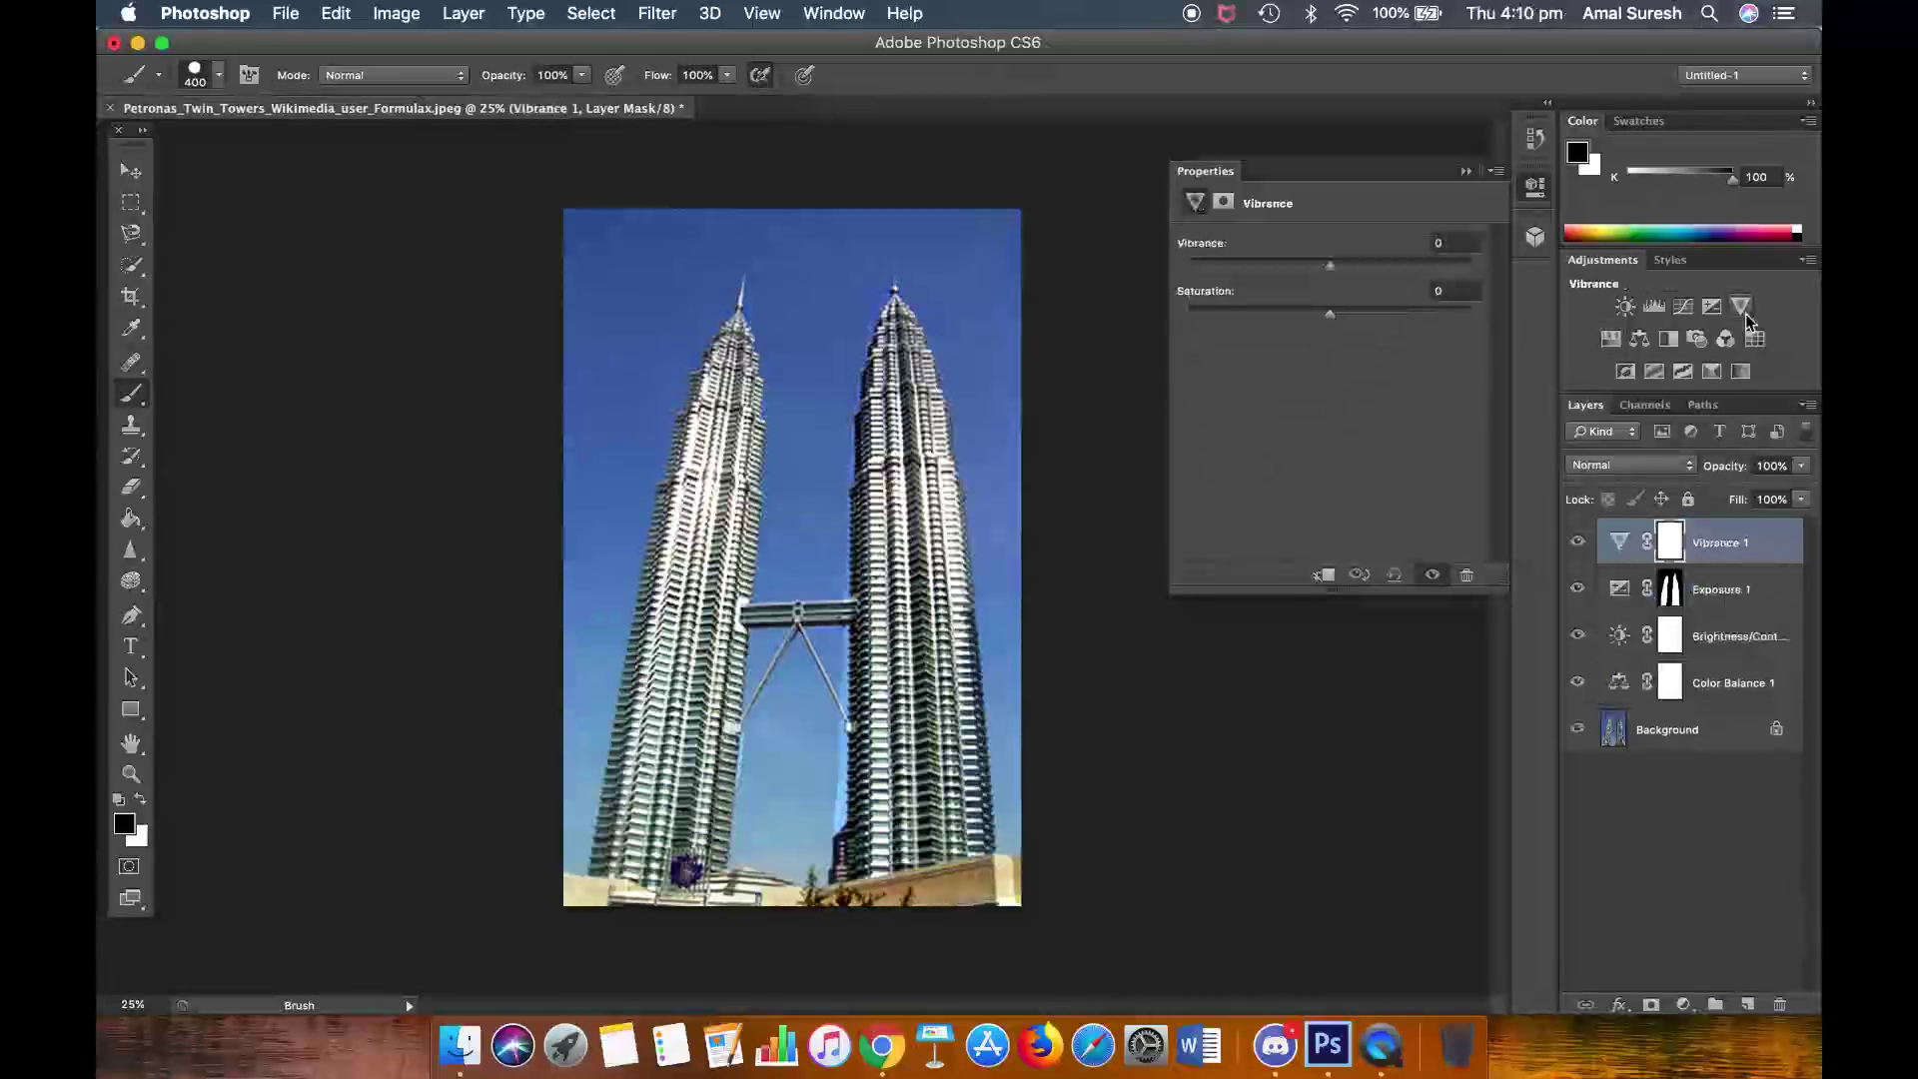
- Add a Vibrance adjustment layer with vibrance +5 and saturation -100
drag(1329, 270, 1416, 316)
drag(1361, 267, 1074, 326)
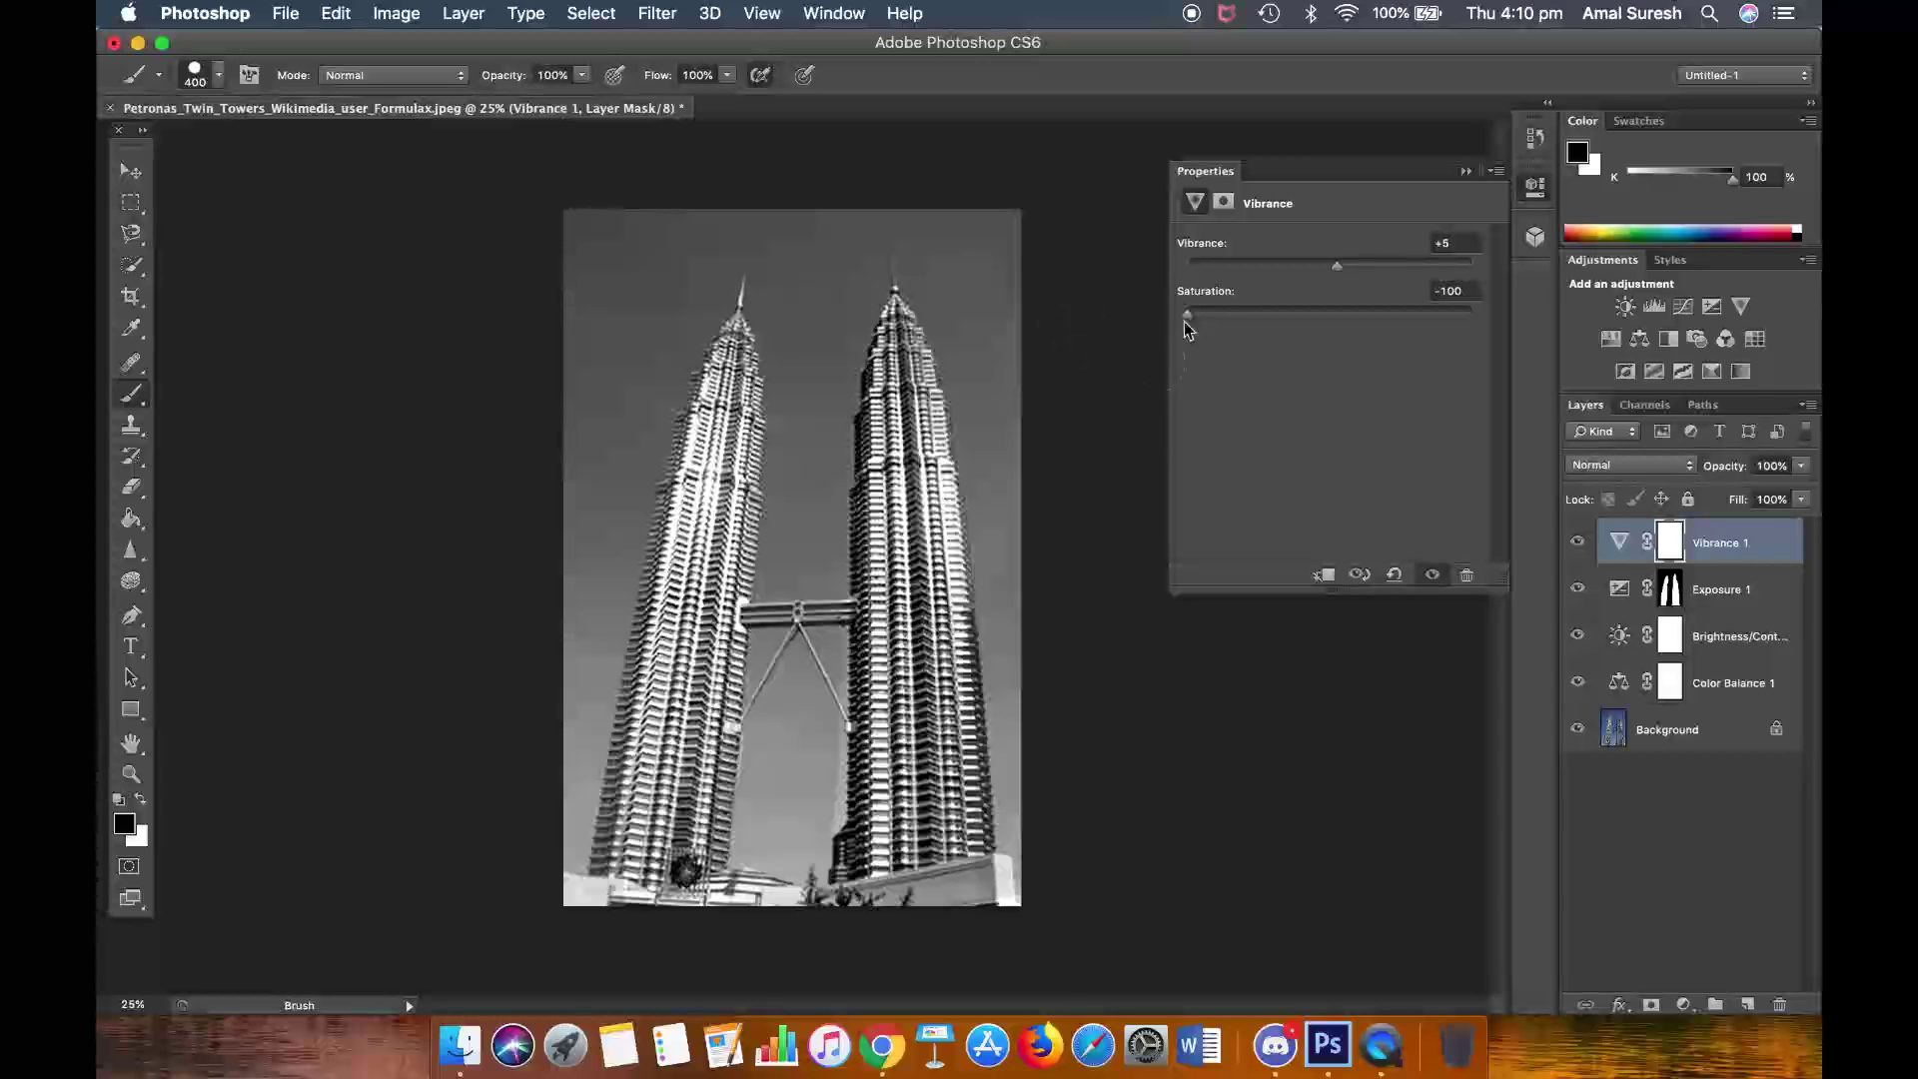
- Paint black over the sky beside the left tower on the Vibrance mask, and raise the layer's saturation well above zero
key(x)
key(x)
mouse_move(653, 287)
mouse_down()
mouse_move(640, 381)
mouse_move(682, 174)
mouse_move(553, 515)
mouse_move(568, 330)
mouse_move(498, 348)
mouse_move(534, 346)
mouse_move(485, 540)
mouse_move(516, 899)
mouse_move(538, 855)
mouse_move(555, 887)
mouse_move(560, 696)
mouse_up()
mouse_move(542, 850)
mouse_down()
mouse_move(554, 758)
mouse_move(742, 167)
mouse_move(789, 112)
mouse_up()
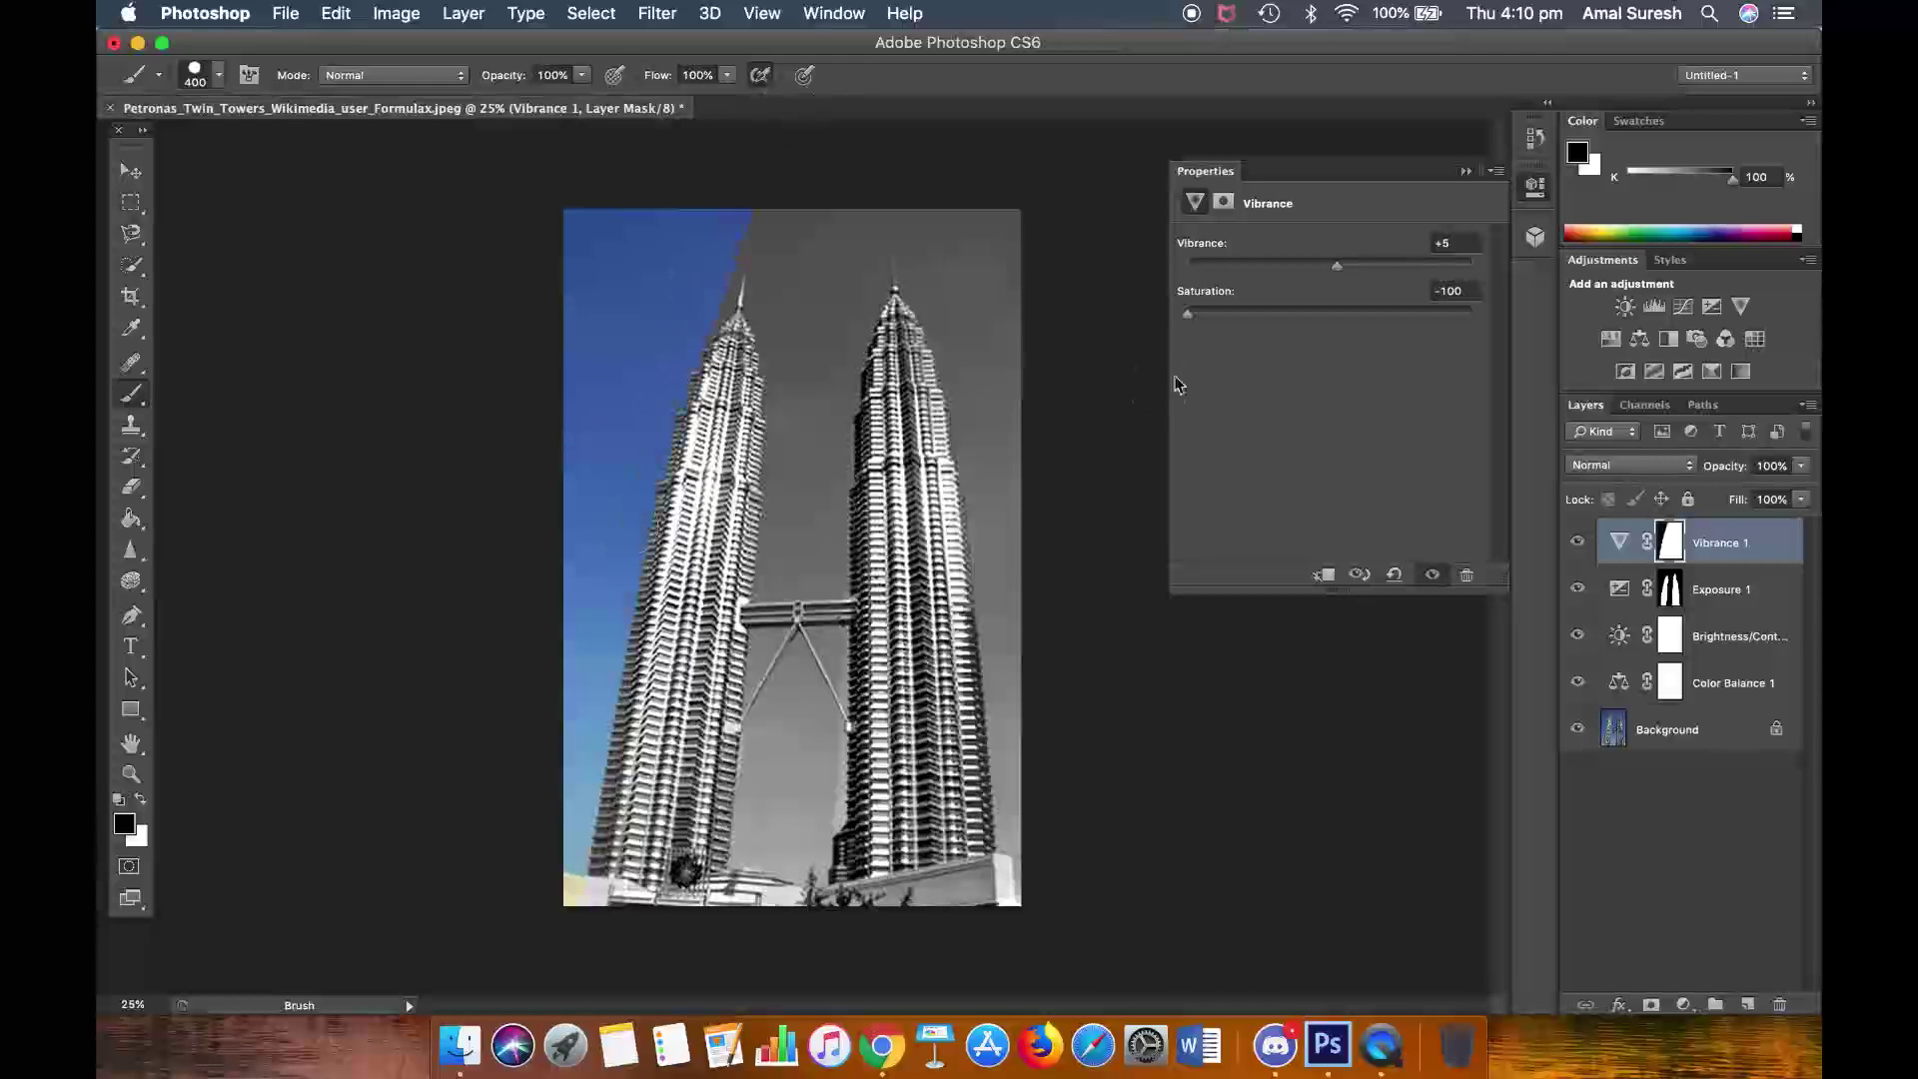
drag(1188, 318, 1504, 295)
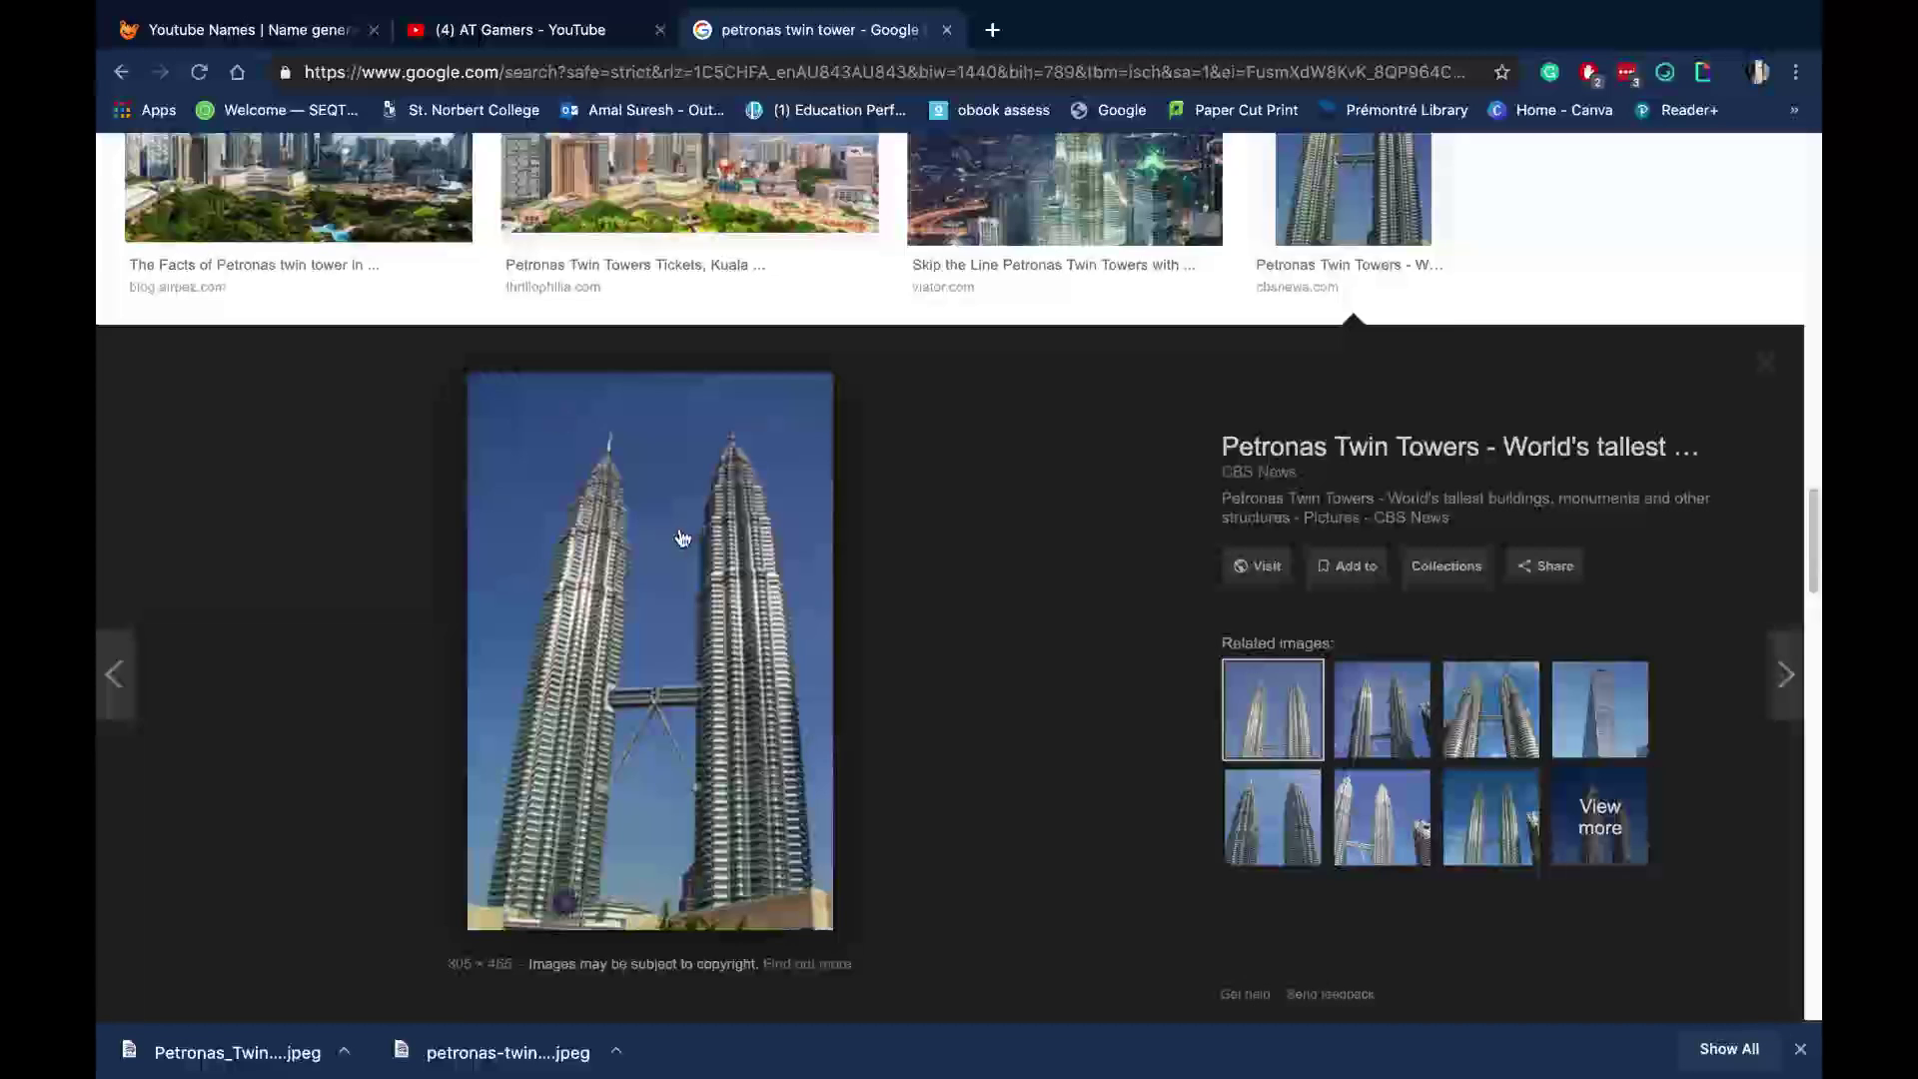
- Compare the original towers photo in the Google Images results in Chrome with the edited version in Photoshop
scroll(685, 538, up, 5)
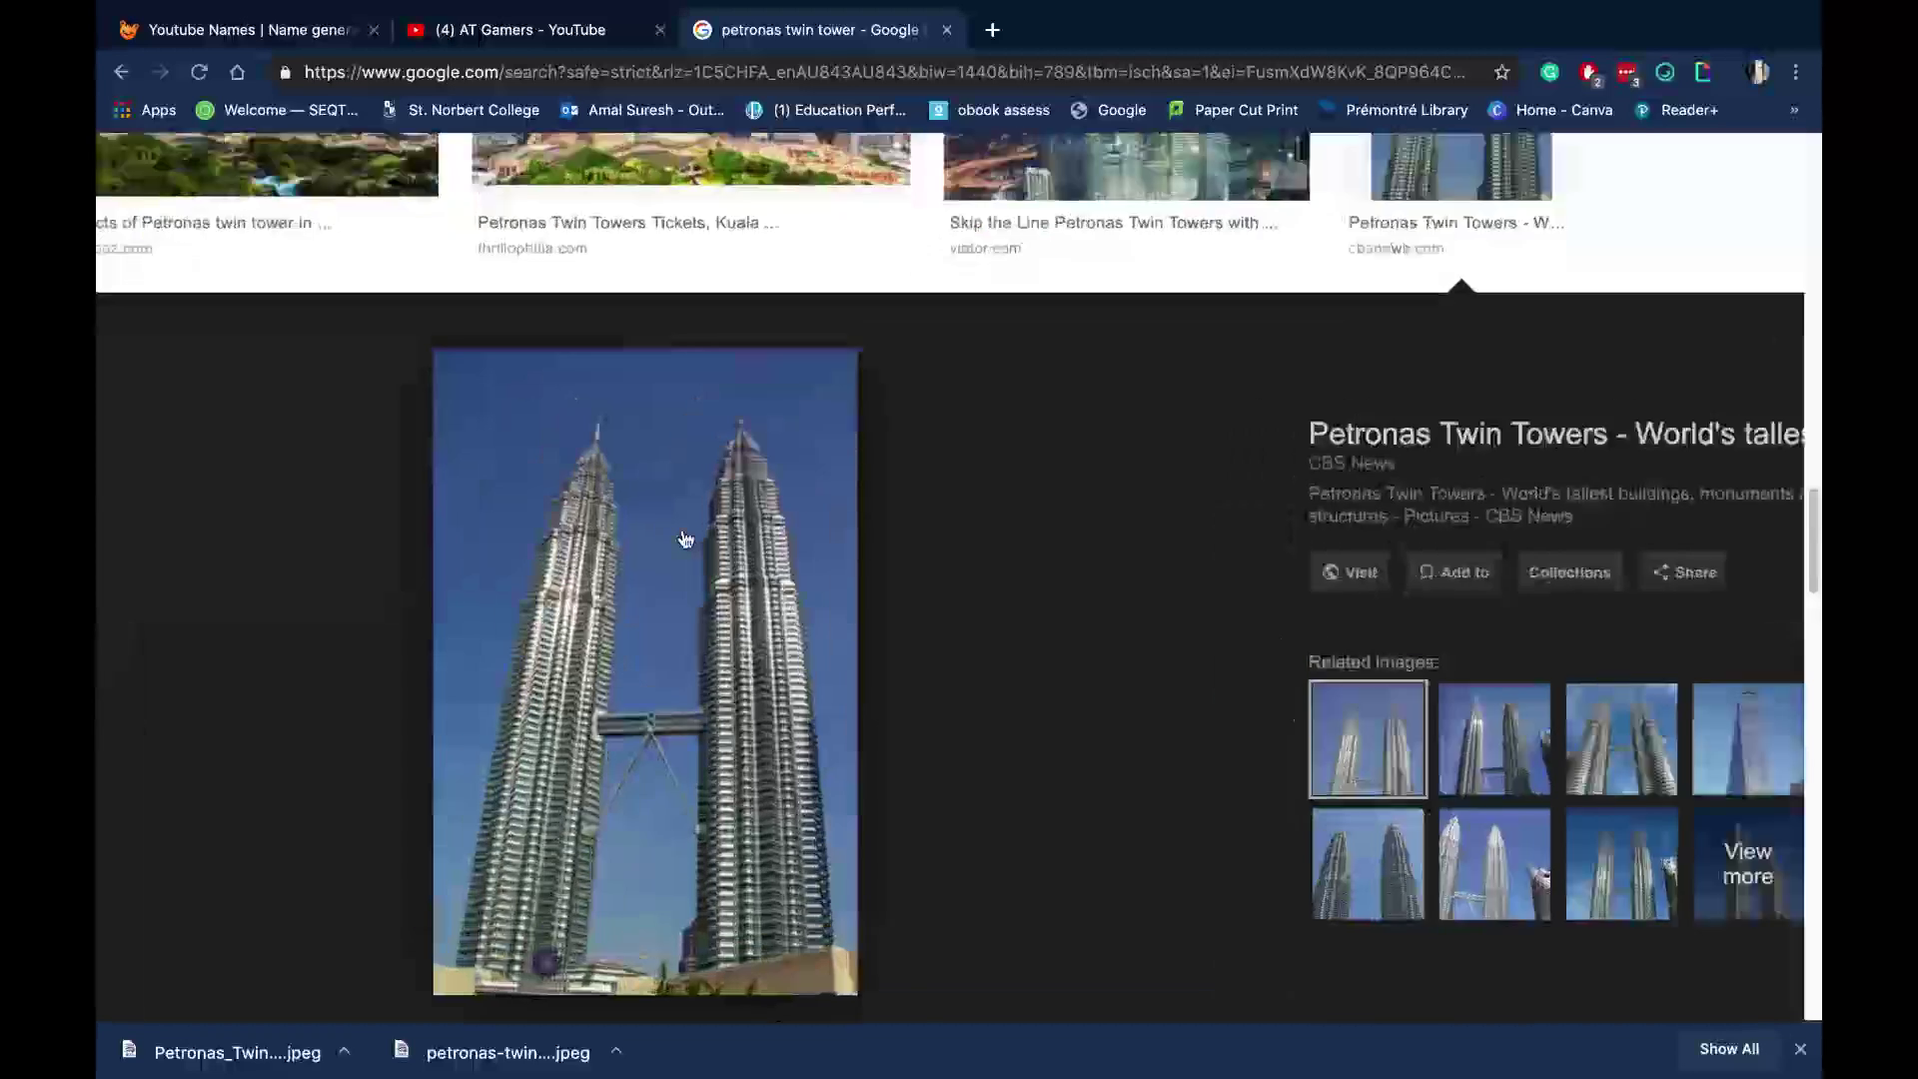
scroll(685, 537, down, 5)
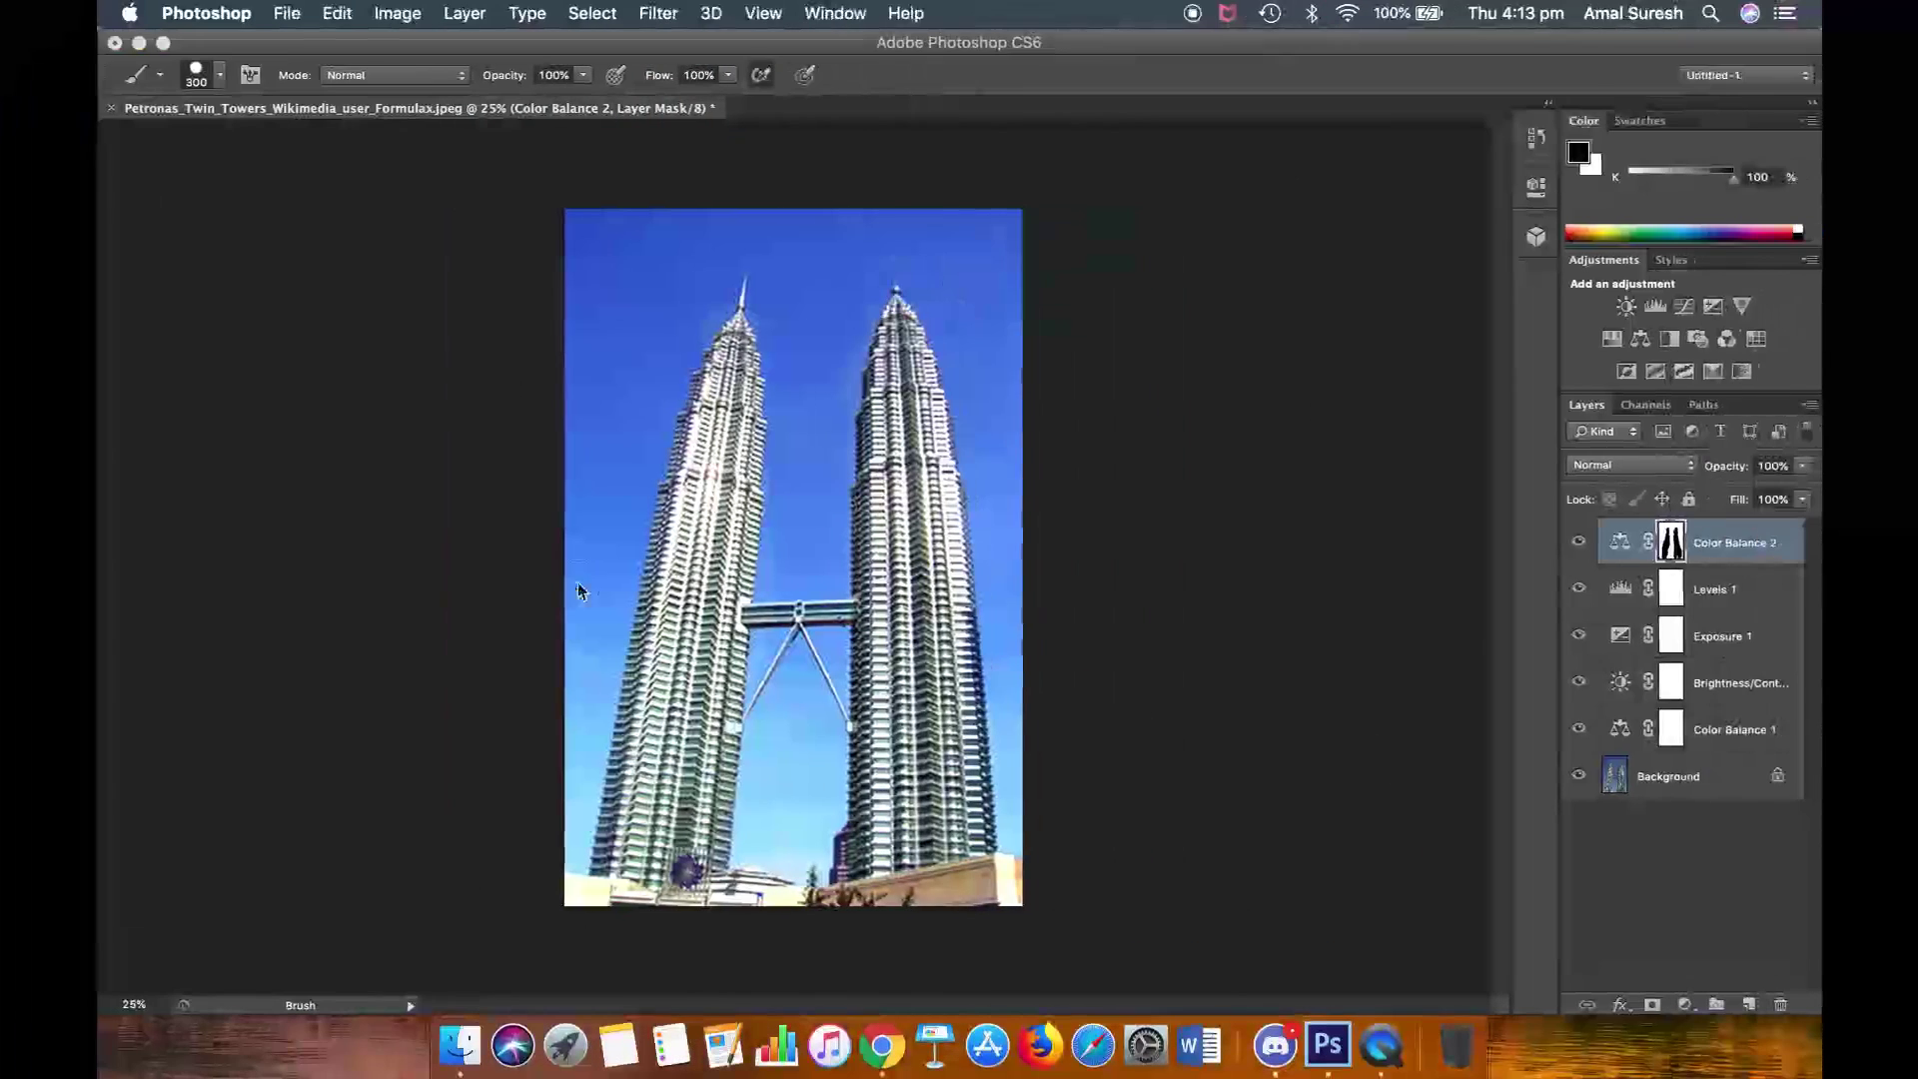
click(578, 591)
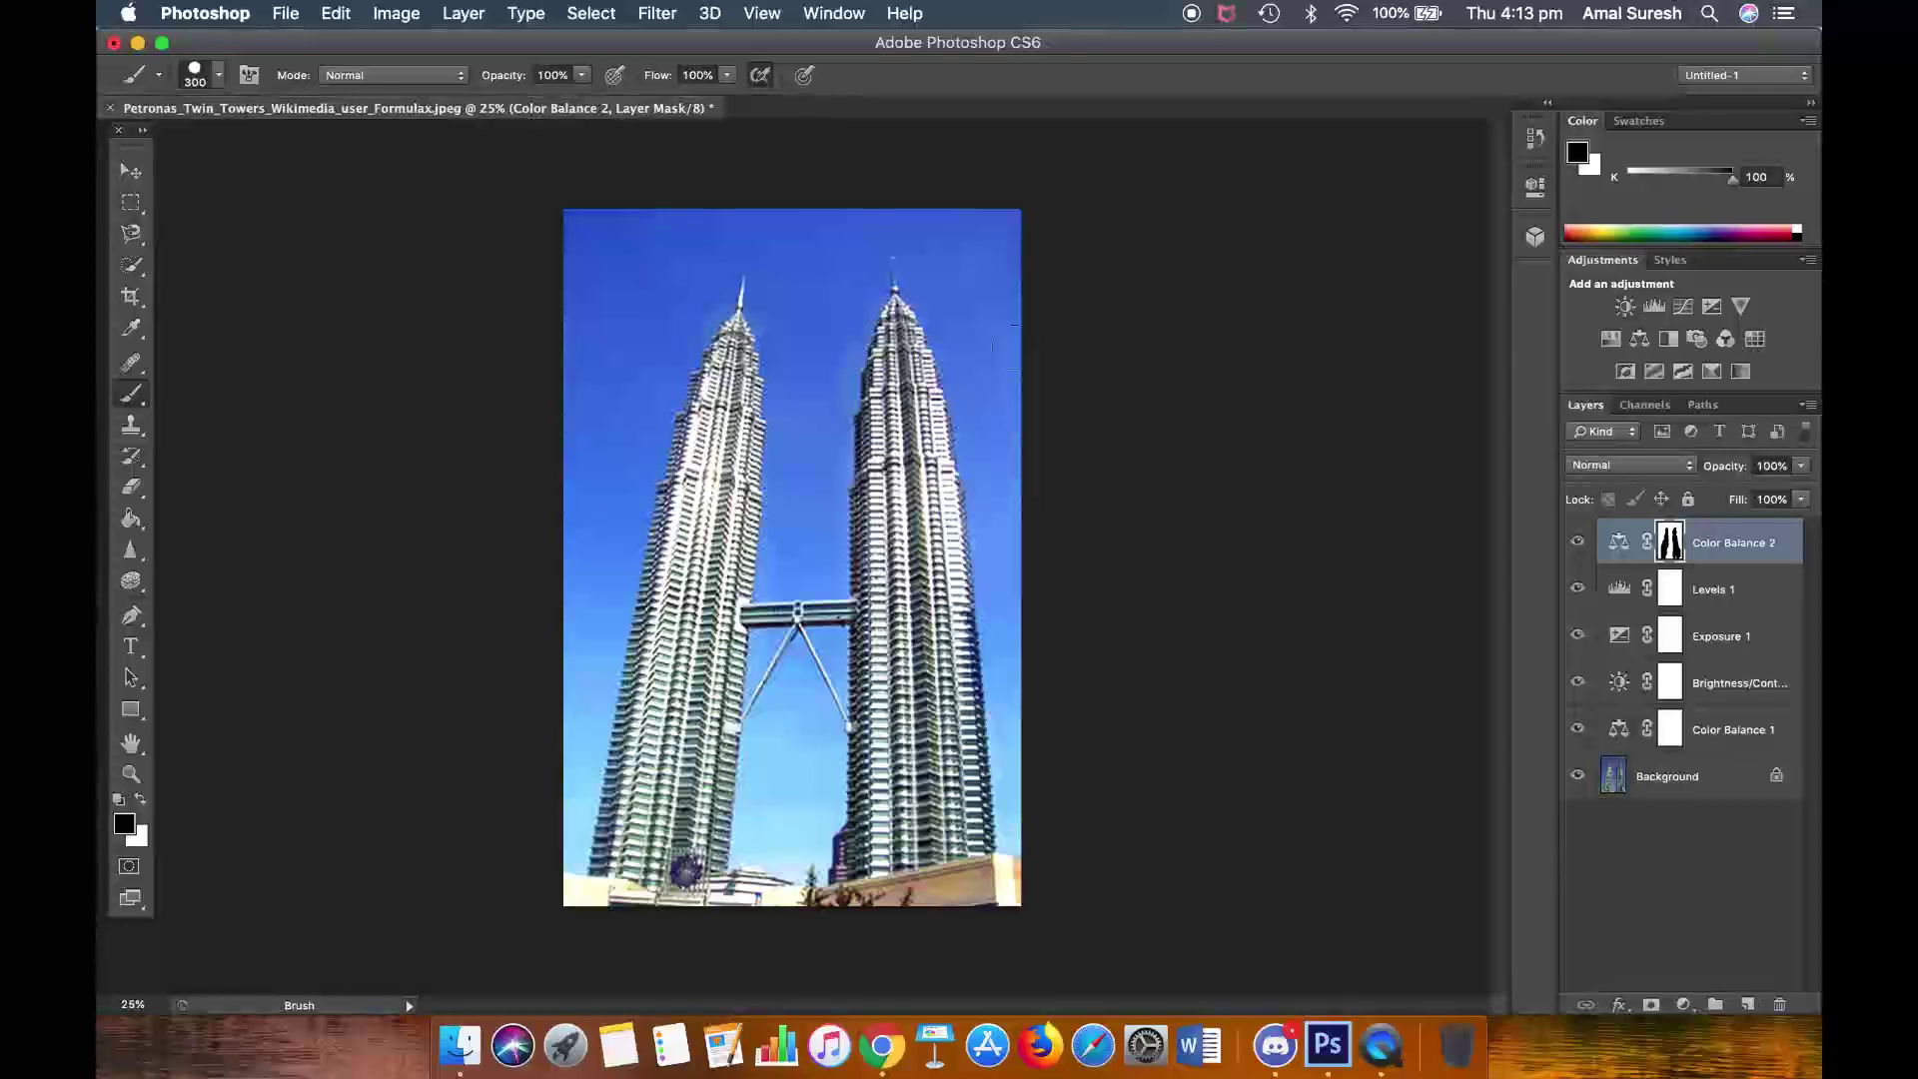
key(ctrl+Left)
key(ctrl+Left)
key(ctrl+Right)
key(ctrl+Right)
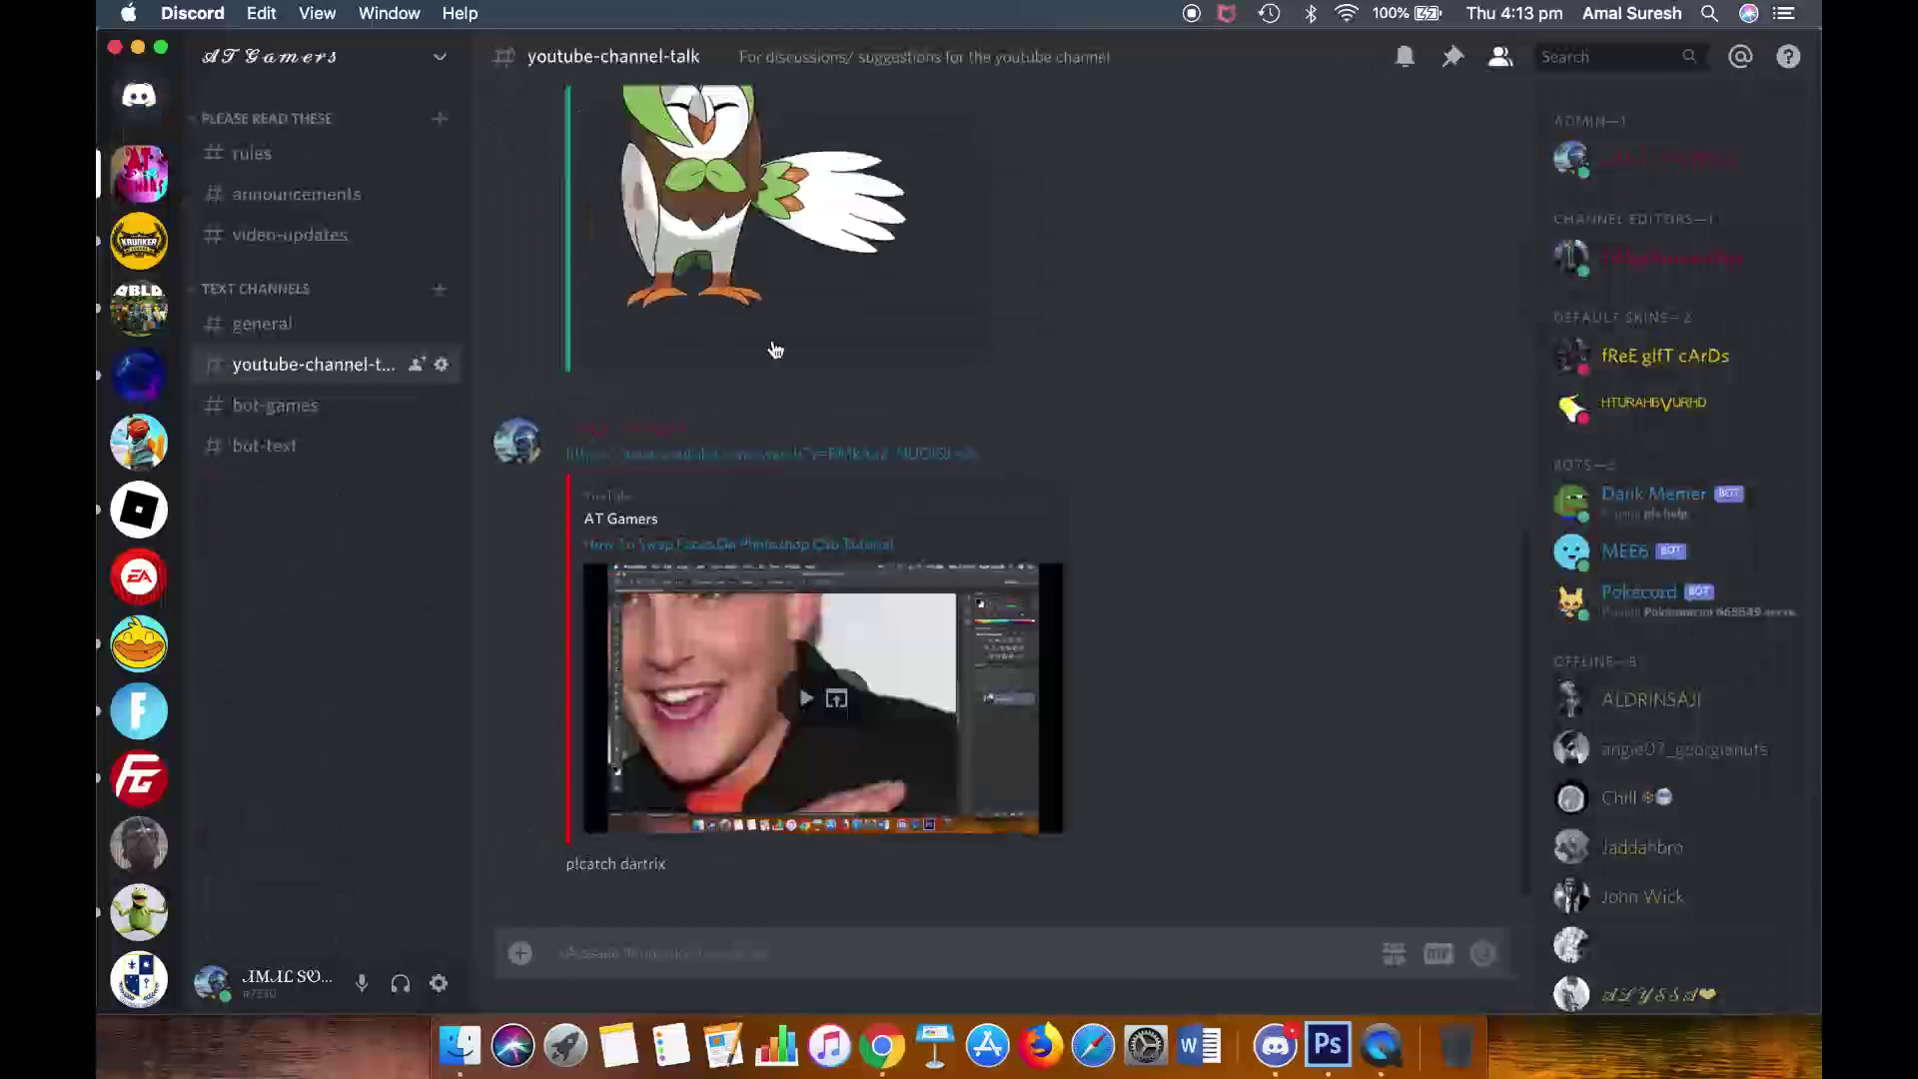
click(1381, 1045)
click(337, 12)
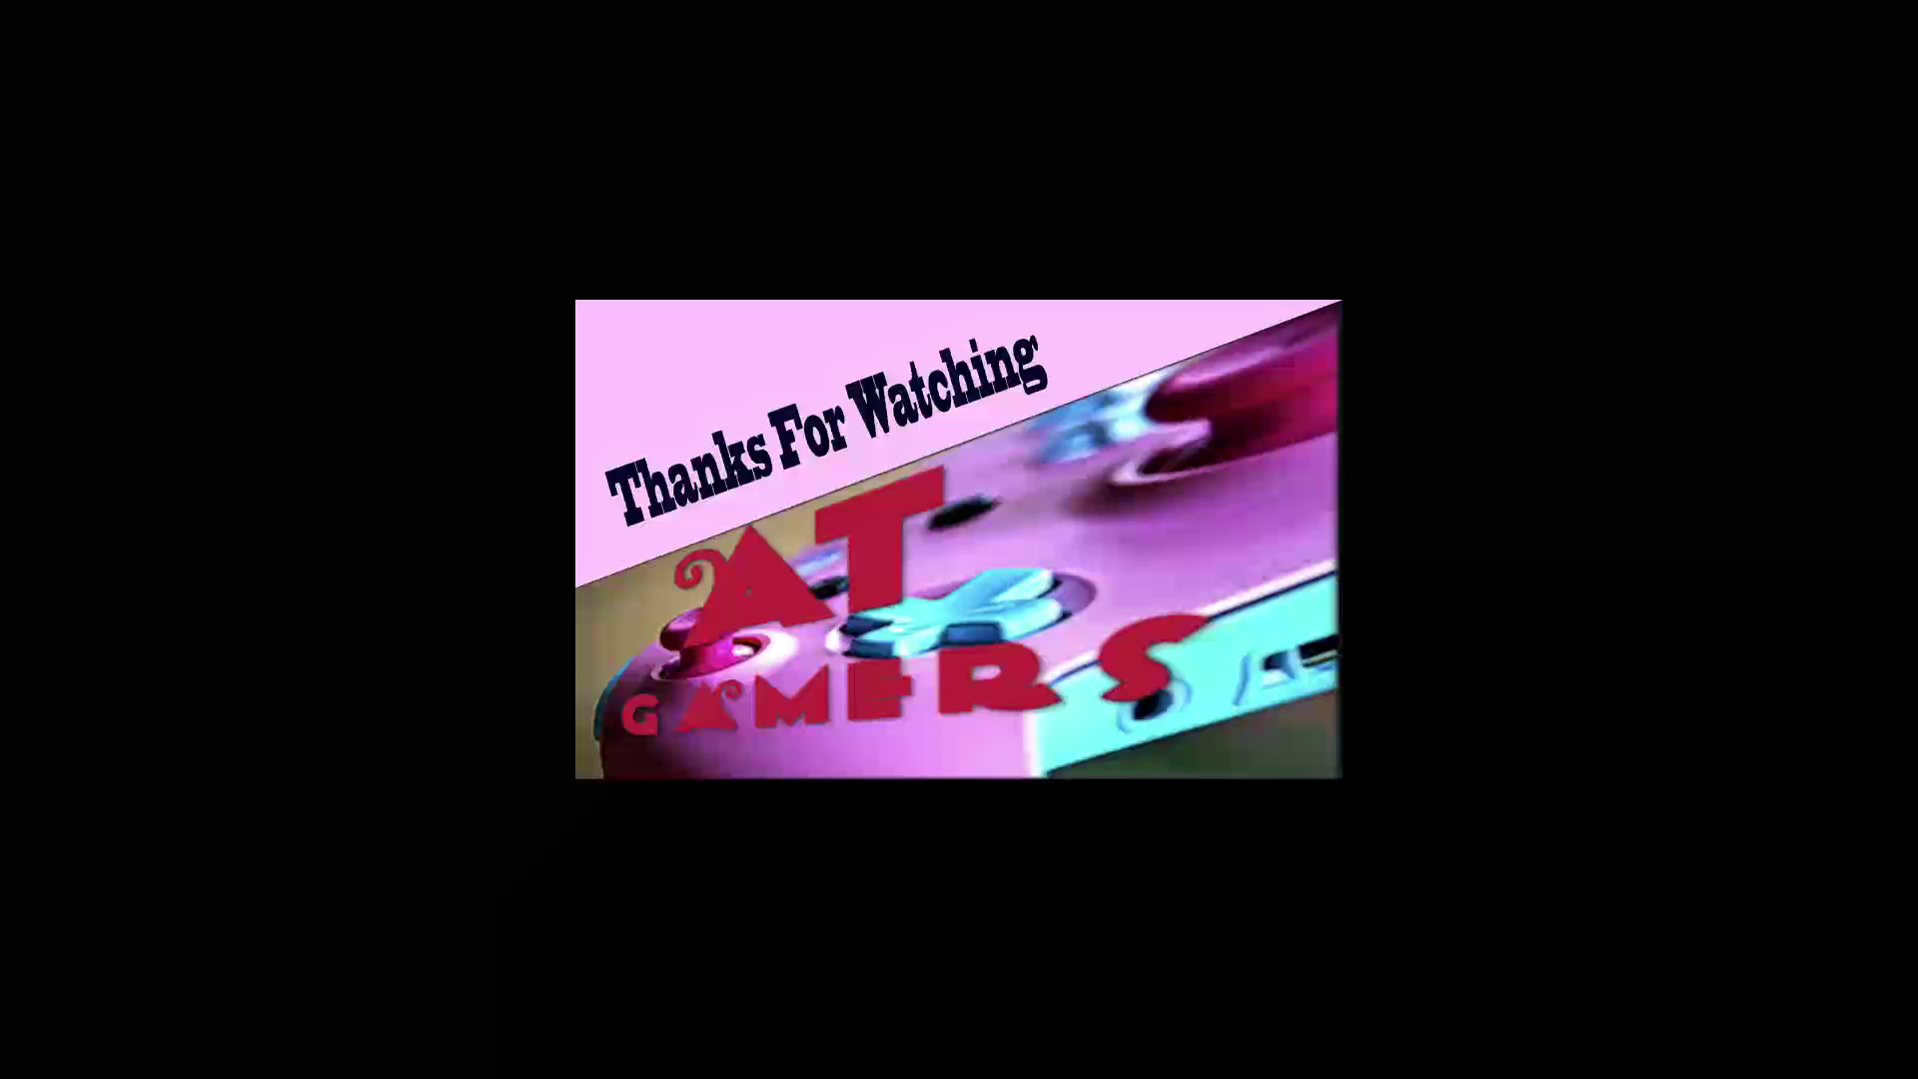